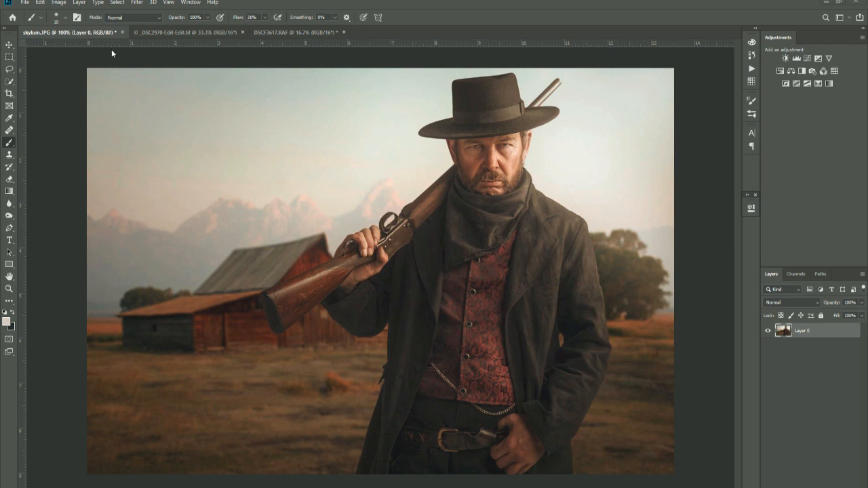
Step: Open the cowboy photo skylum.JPG in the Luminar 4 plug-in from Skylum Software
click(137, 3)
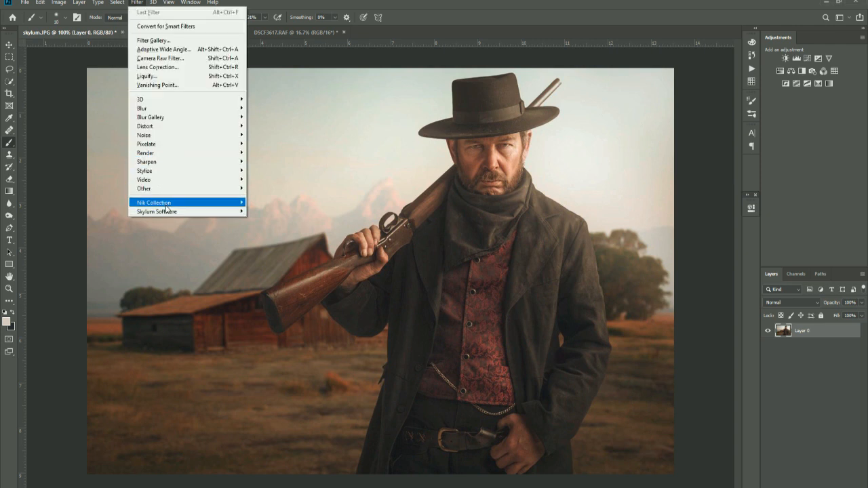
mouse_move(166, 212)
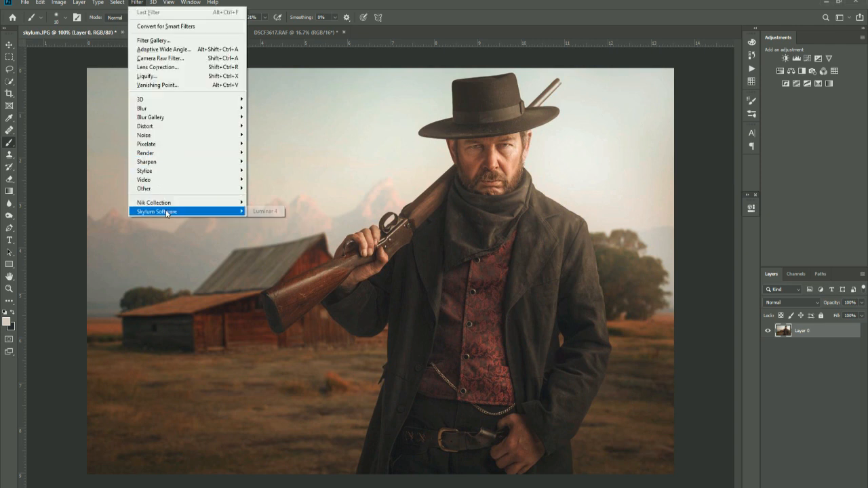
click(277, 212)
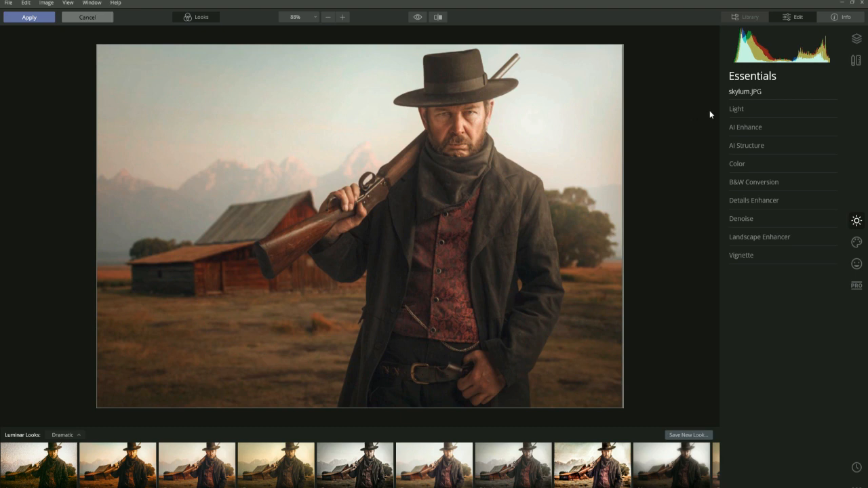
Step: Replace the cowboy photo's sky with Sunset Clouds 1 using AI Sky Replacement, with its advanced settings expanded
click(857, 243)
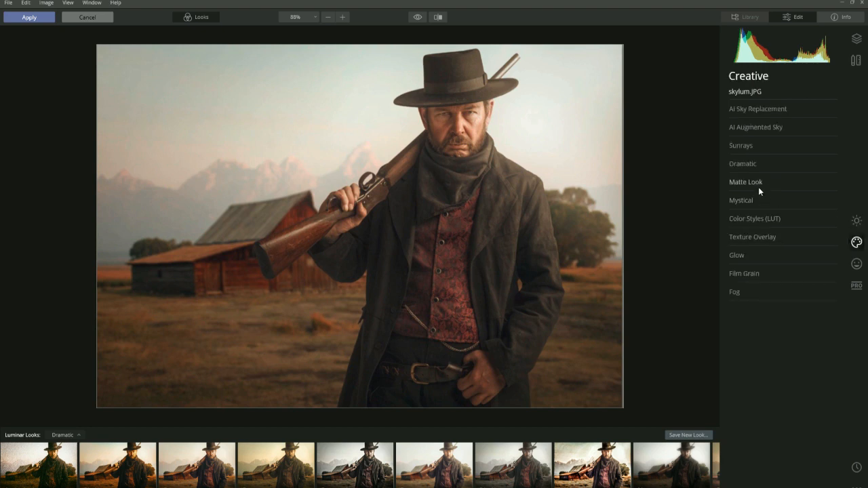
click(753, 108)
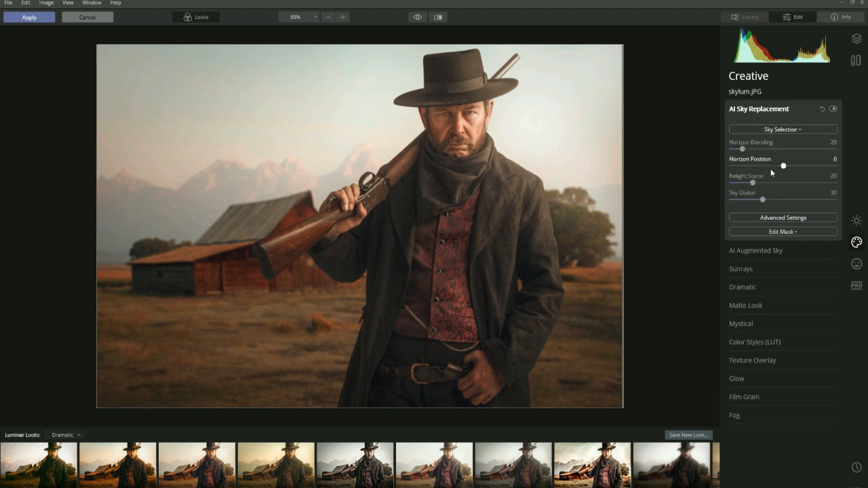
click(776, 217)
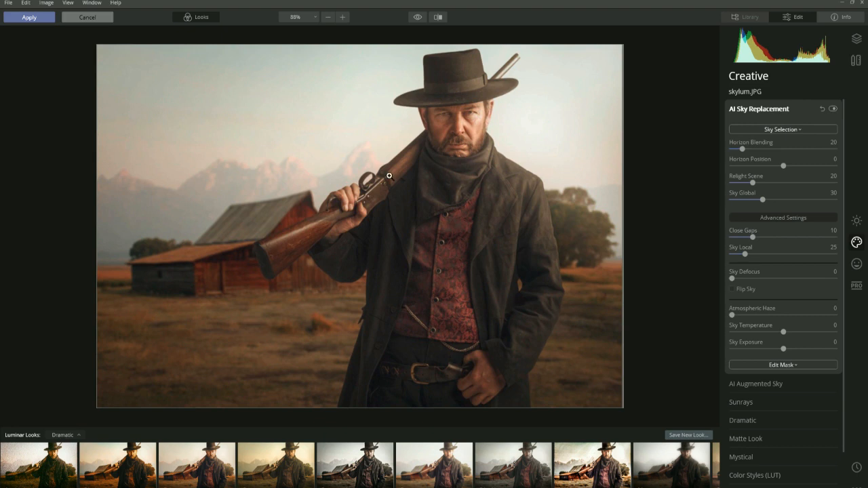
click(794, 129)
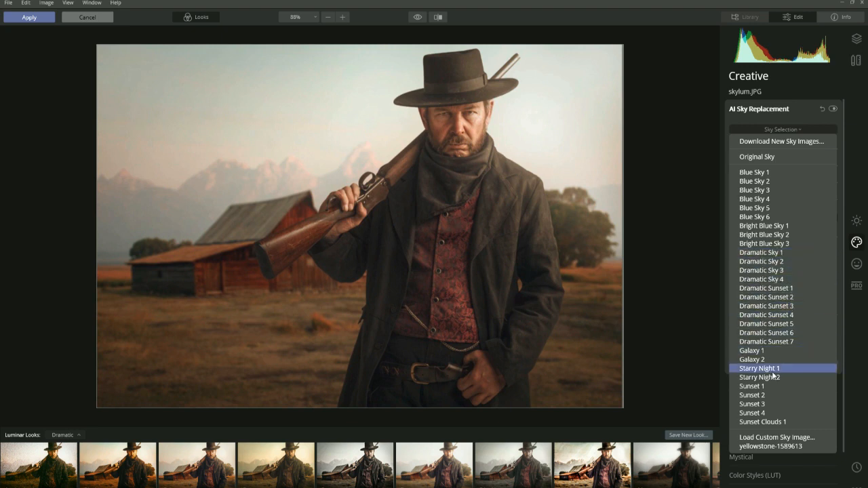
click(752, 423)
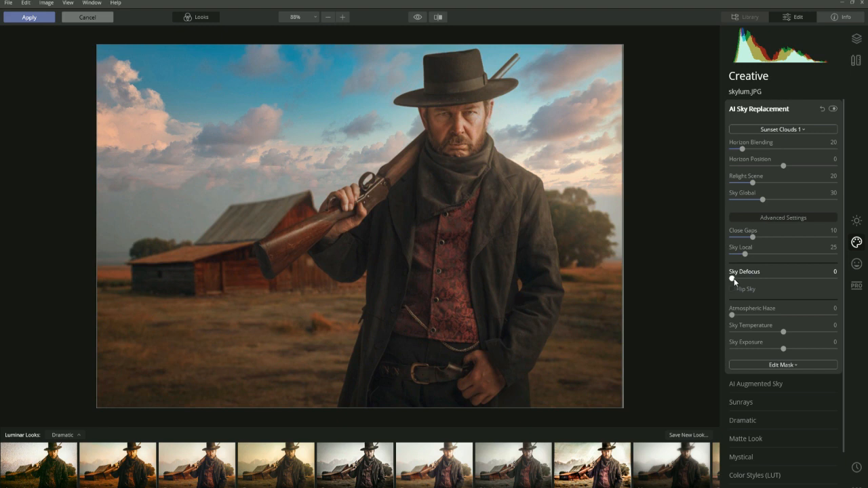
Step: Set Sky Defocus to 18, Sky Temperature to 100, Sky Exposure to -23 and Atmospheric Haze to 64 for the replaced sky
drag(733, 279, 744, 281)
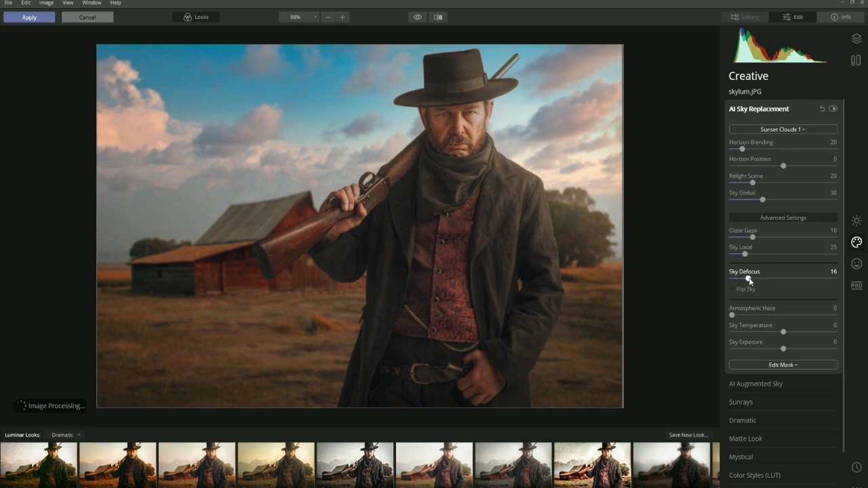
drag(749, 280, 750, 280)
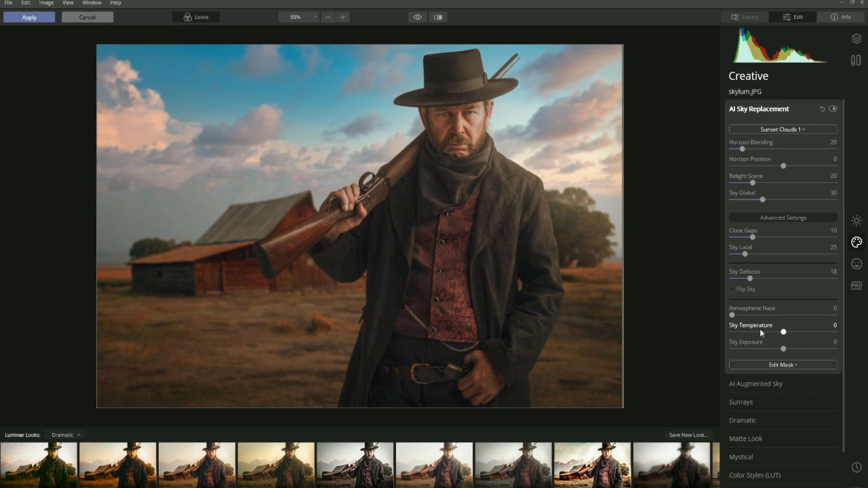
drag(783, 331, 856, 337)
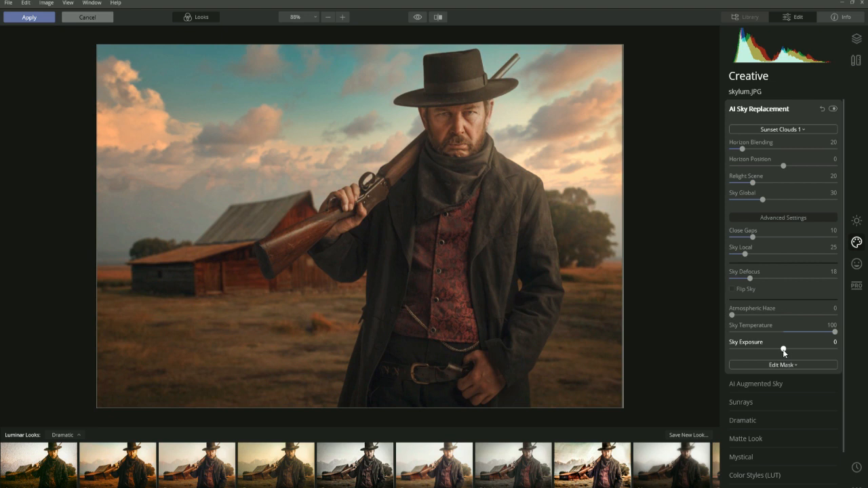
mouse_move(783, 350)
mouse_down()
mouse_move(759, 350)
mouse_move(783, 349)
mouse_move(772, 350)
mouse_up()
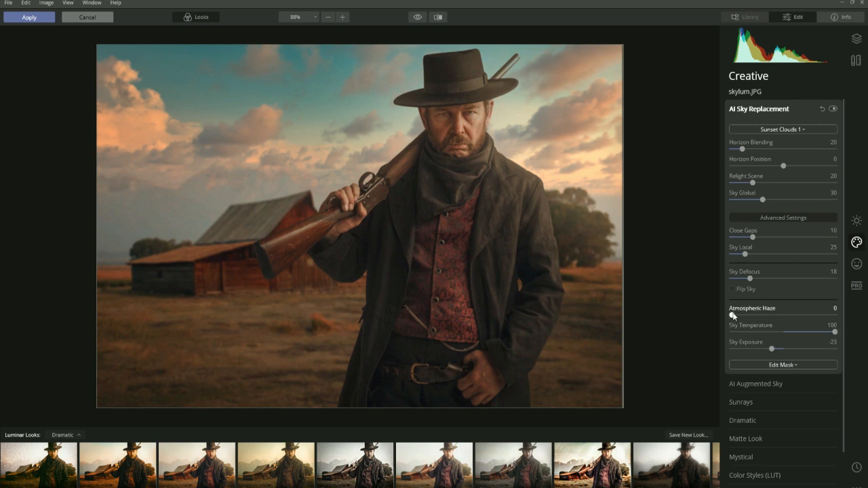
drag(736, 312, 800, 329)
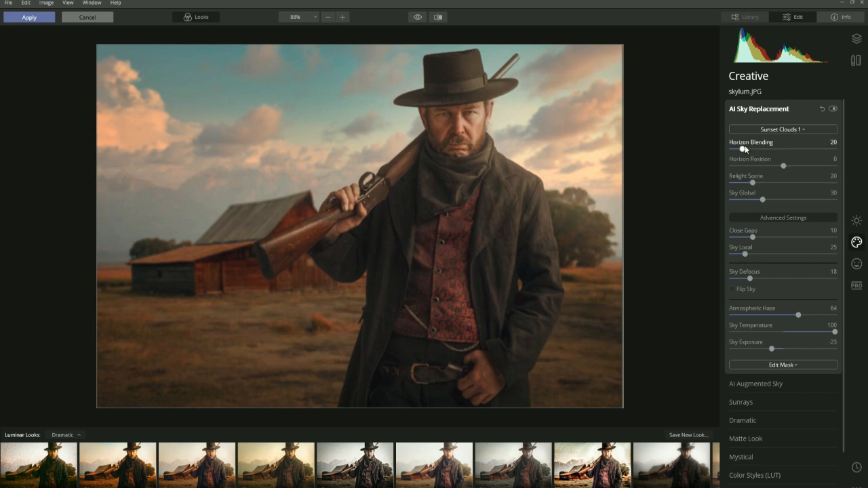
Step: Try lower and higher Horizon Blending amounts for the new sky, settling on 30
drag(743, 151, 655, 164)
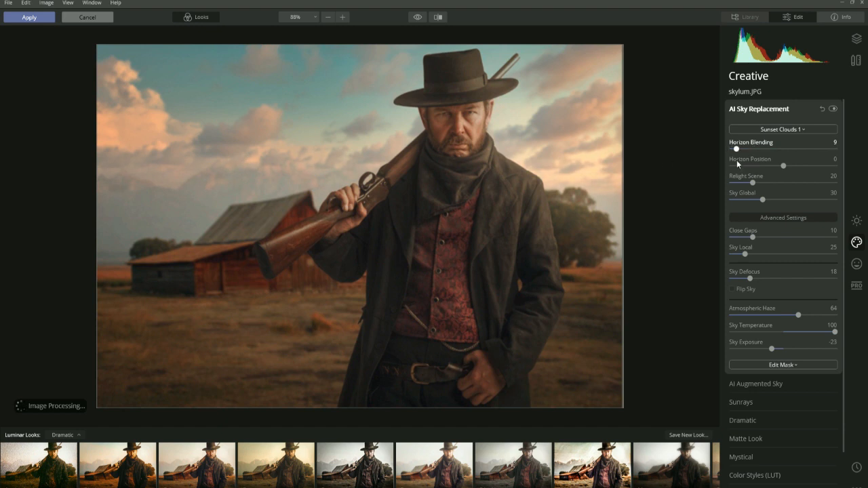
drag(736, 160, 763, 156)
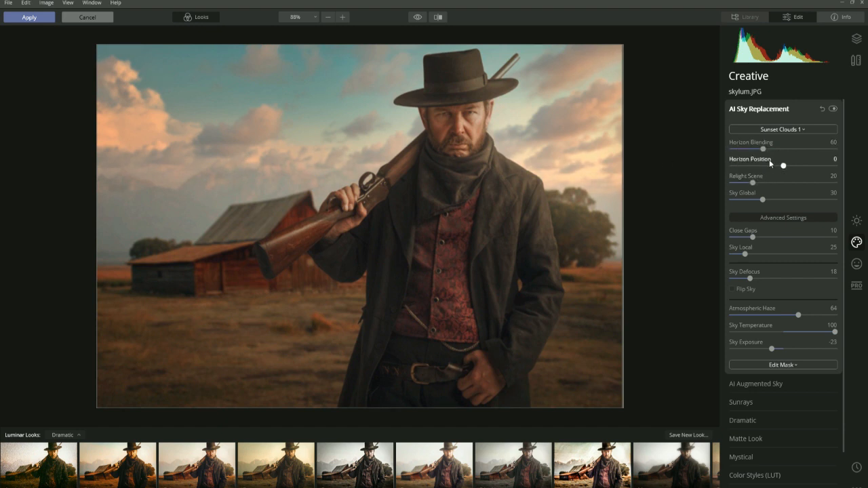
drag(767, 150, 747, 149)
Step: Compare the cowboy photo before and after the sky replacement by sweeping the split divider across it, and close the comparison
click(438, 18)
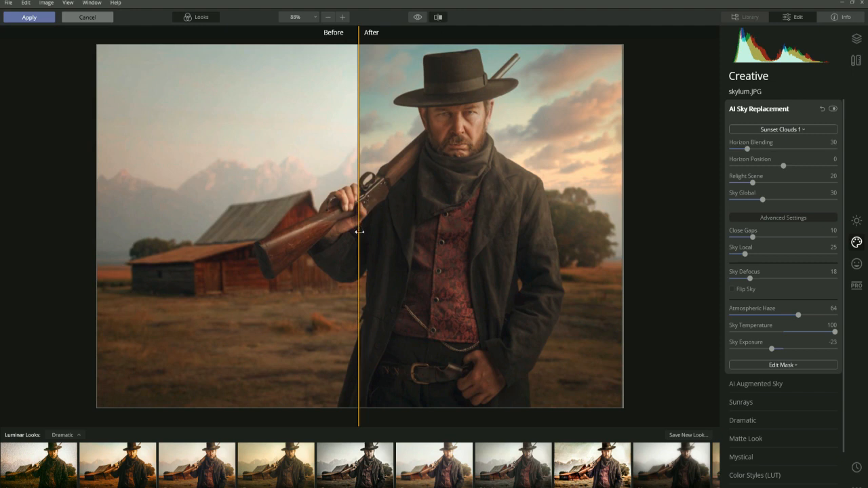
drag(359, 231, 348, 251)
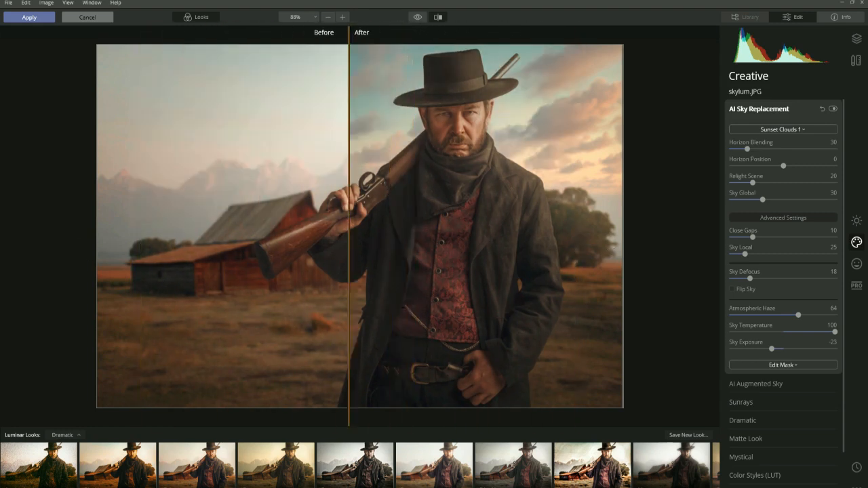
drag(343, 222, 105, 193)
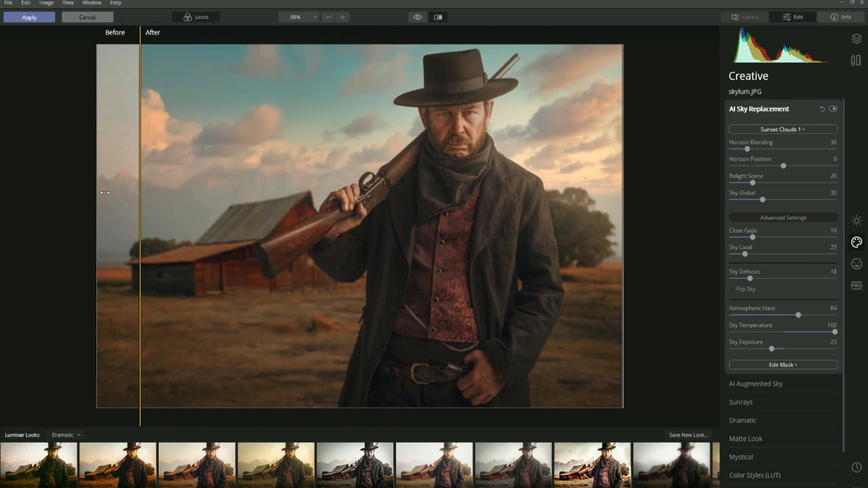
drag(105, 192, 390, 197)
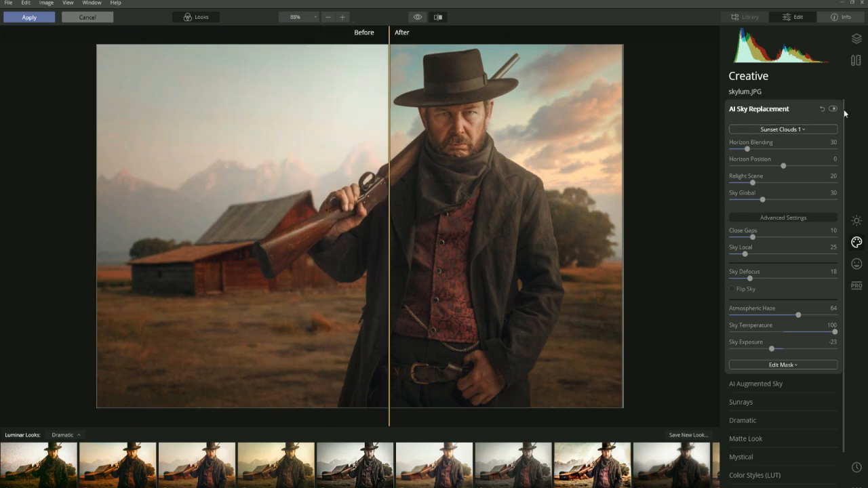
click(440, 16)
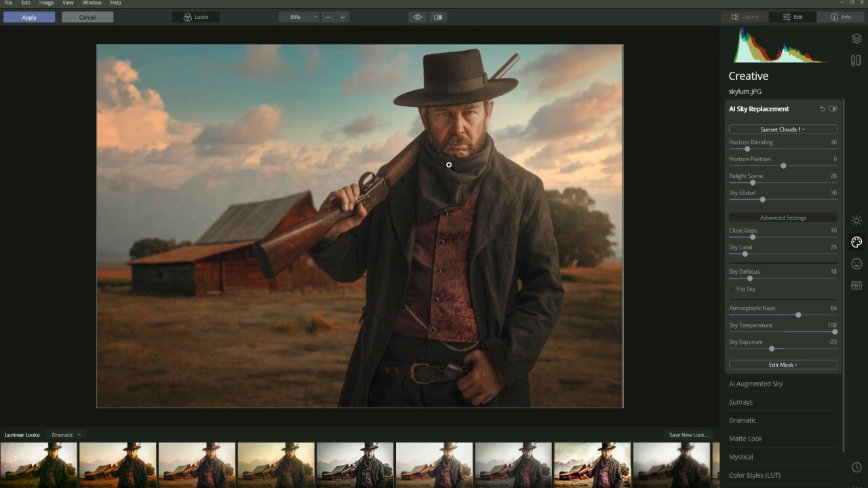
Step: Reset the AI Sky Replacement settings and try the Starry Night 1 sky on the cowboy photo
click(822, 106)
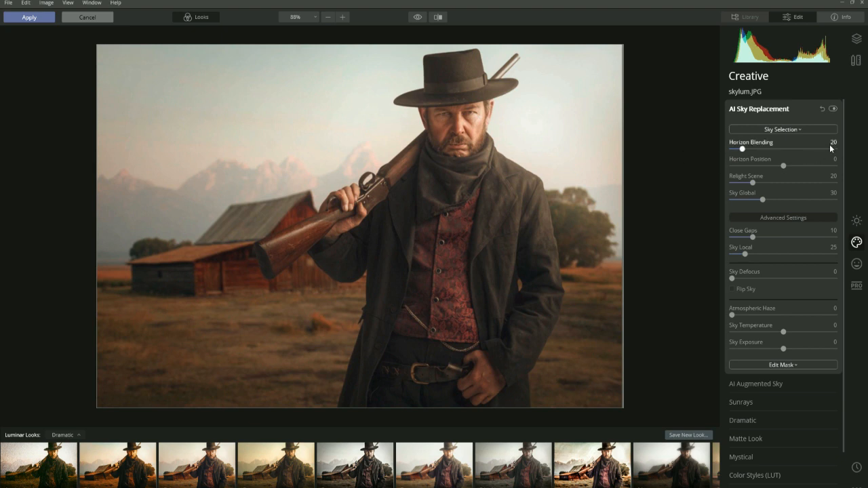
click(790, 131)
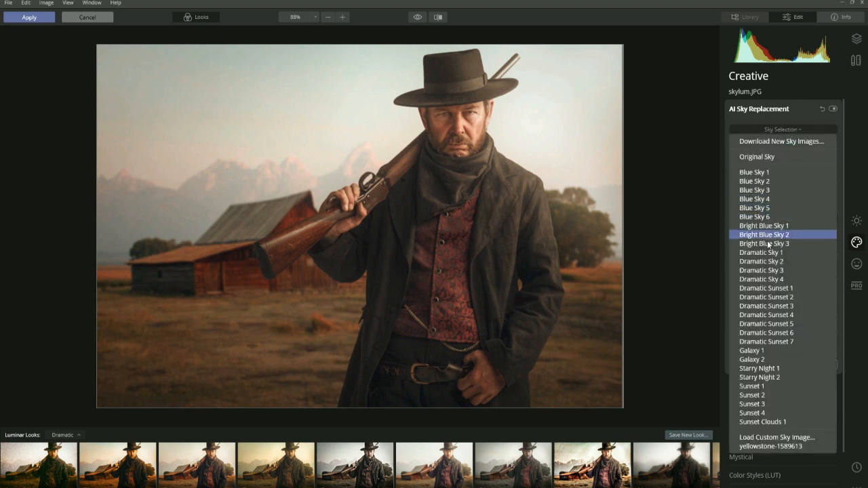
click(765, 368)
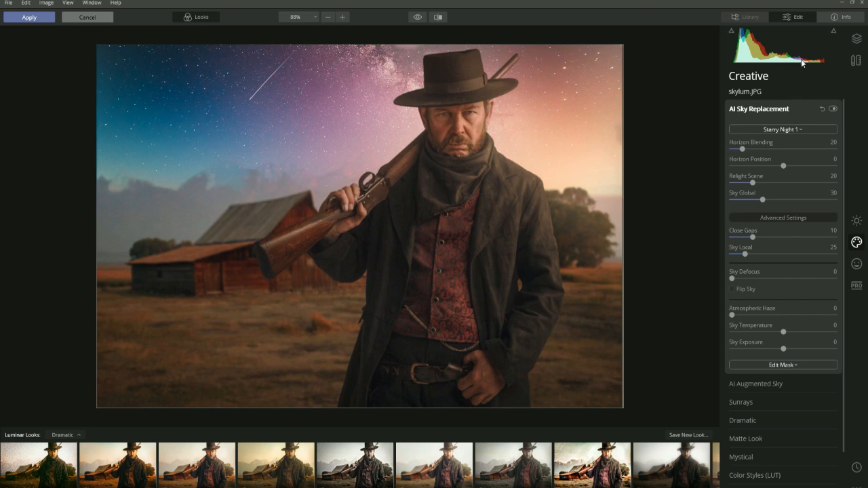
Step: Reset the sky replacement and leave Luminar 4 for Photoshop, discarding the changes to the cowboy photo
click(821, 109)
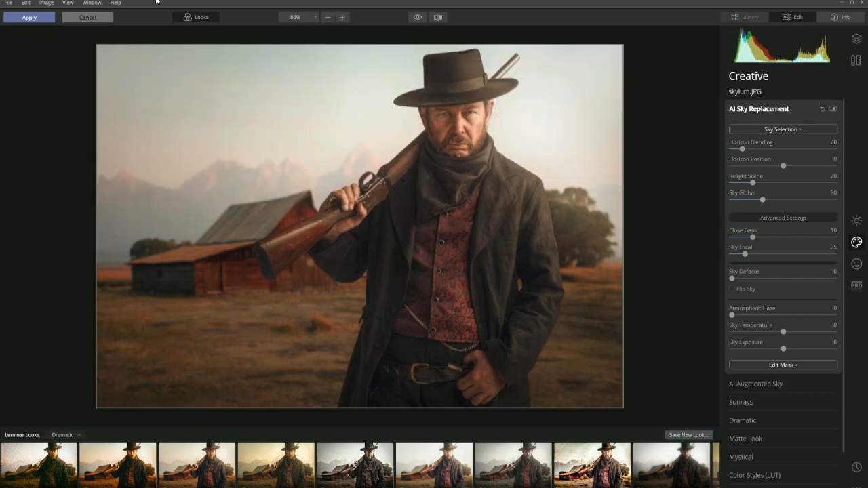
click(83, 19)
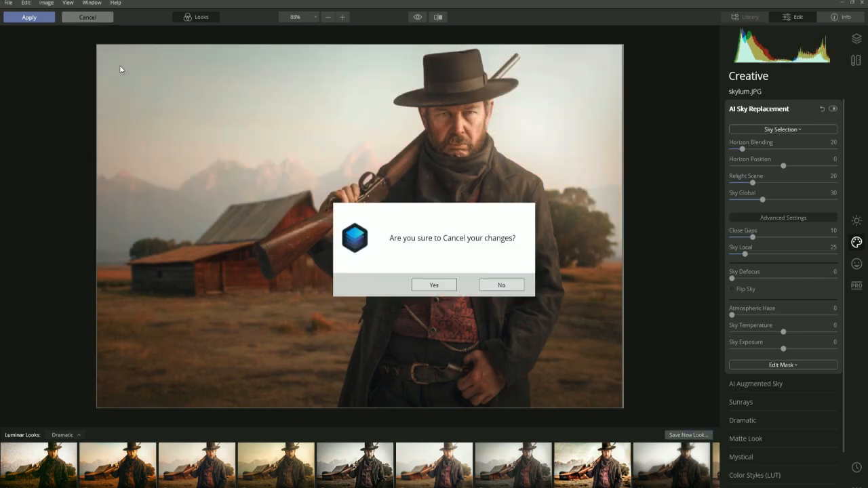
click(444, 284)
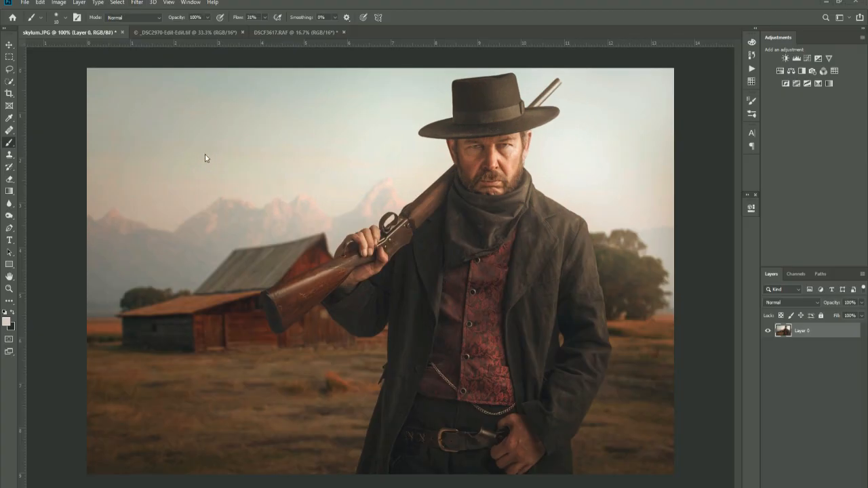
Step: Switch to the graveyard photo _DSC2970-Edit-Edit.tif and open it in the Luminar 4 plug-in
click(196, 36)
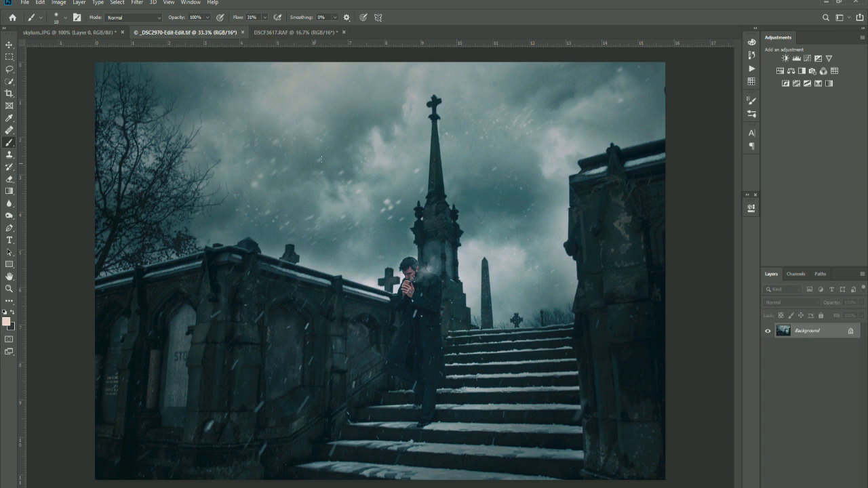
click(135, 3)
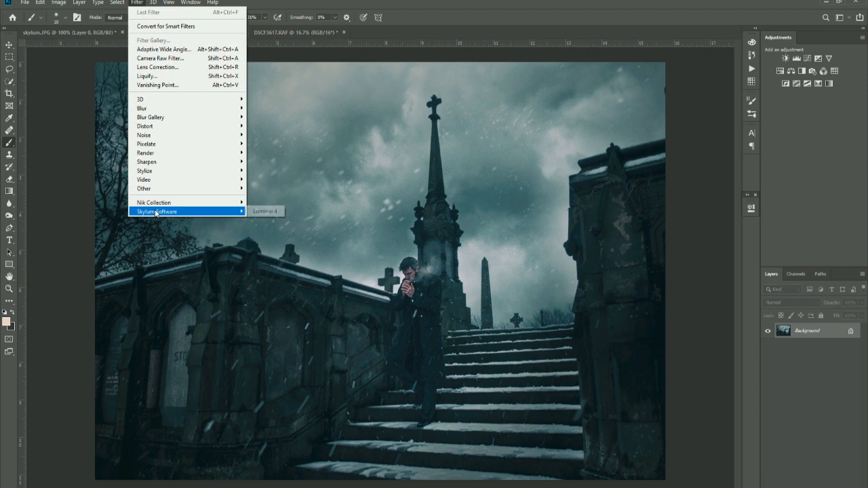
click(264, 211)
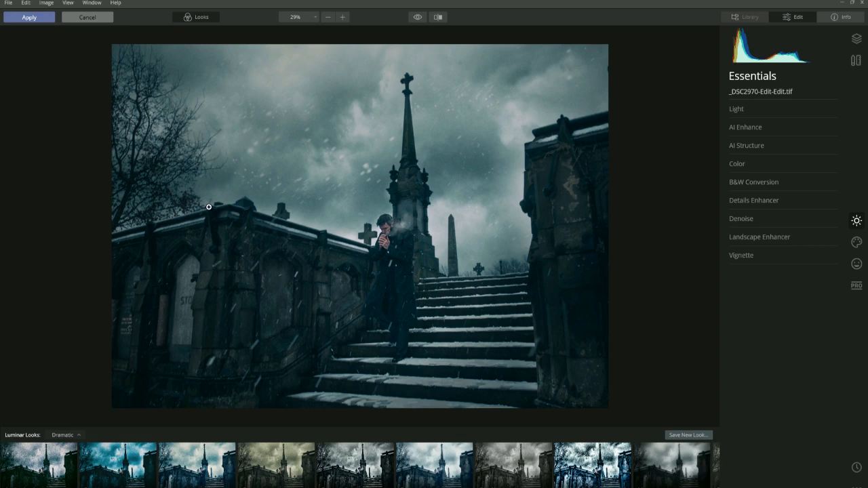
Step: Apply the Bright Blue Sky 2 sky to the graveyard photo with AI Sky Replacement, expanding its advanced settings
click(856, 243)
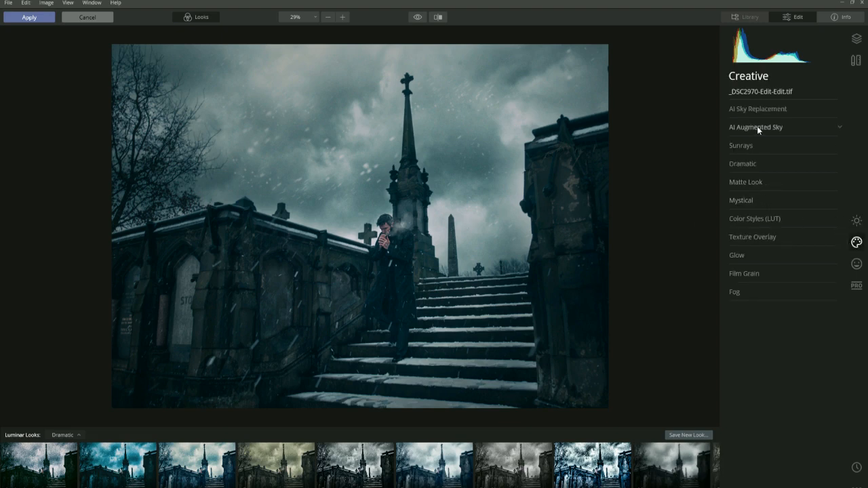
click(765, 110)
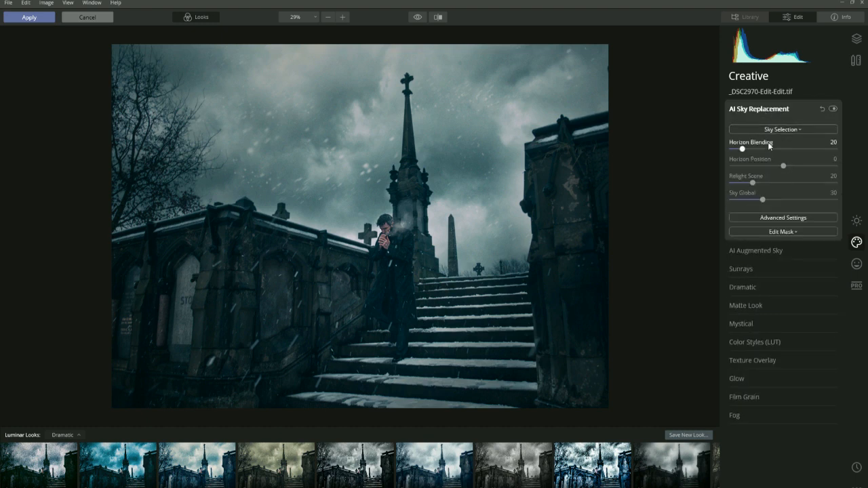
click(775, 218)
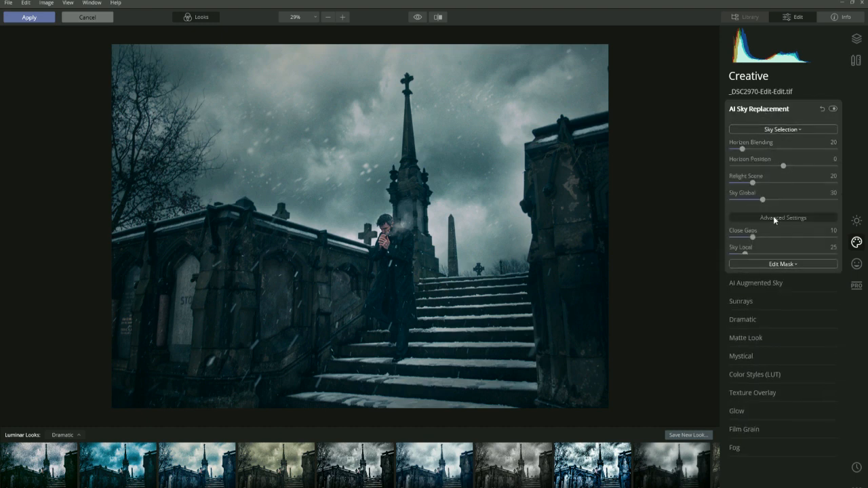
click(784, 132)
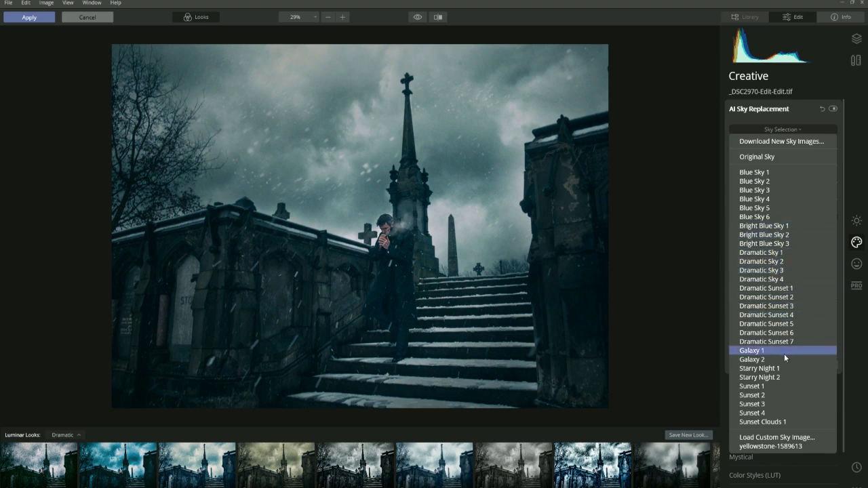
click(766, 235)
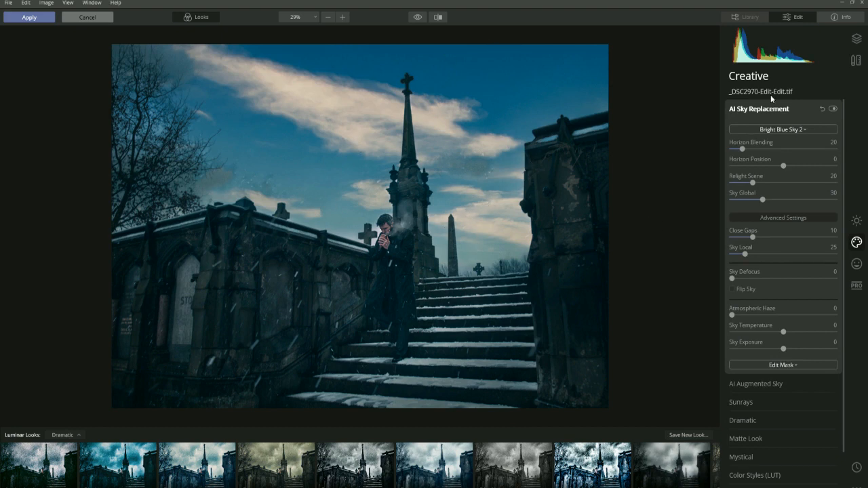
Step: Try the Sunset 3, Dramatic Sky 2 and Dramatic Sky 1 skies on the graveyard photo
click(798, 130)
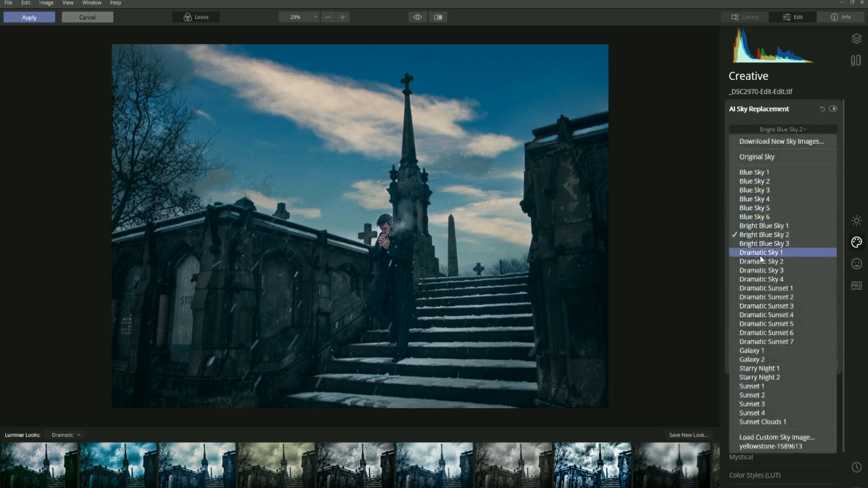
click(752, 403)
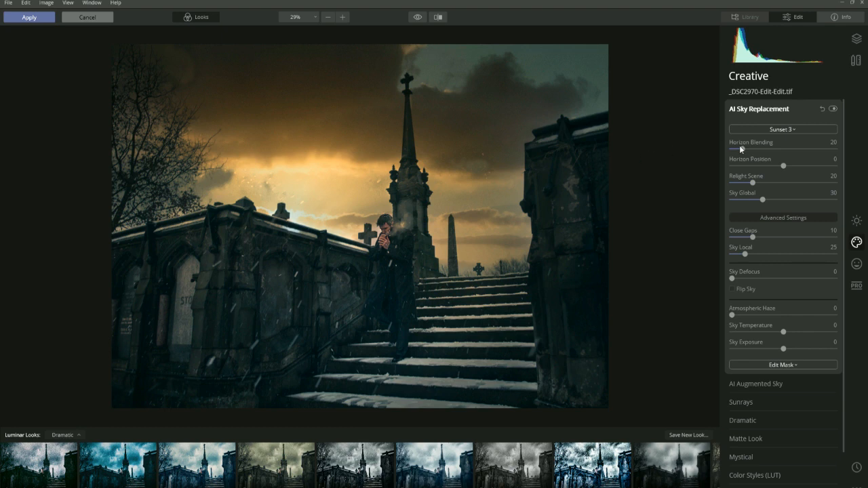
click(779, 130)
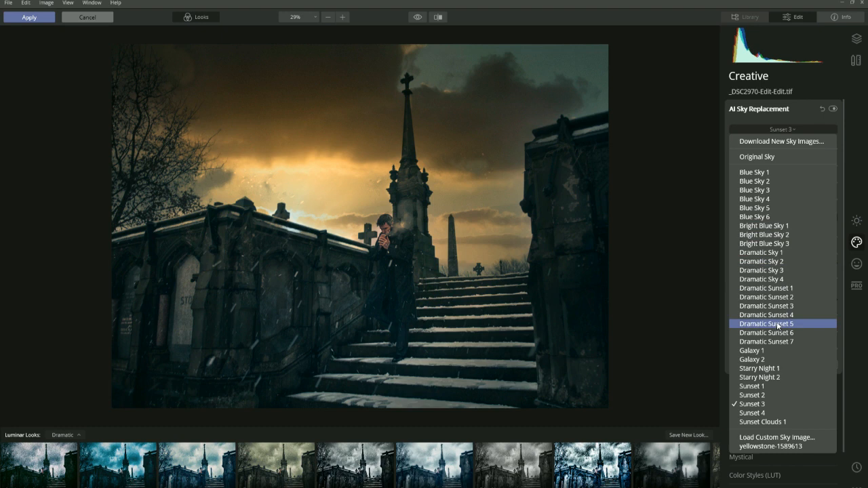
click(764, 262)
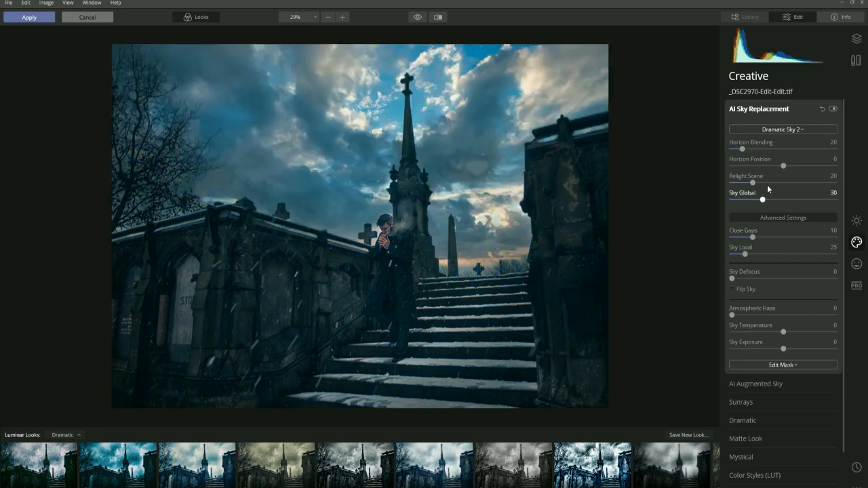
click(776, 131)
click(761, 253)
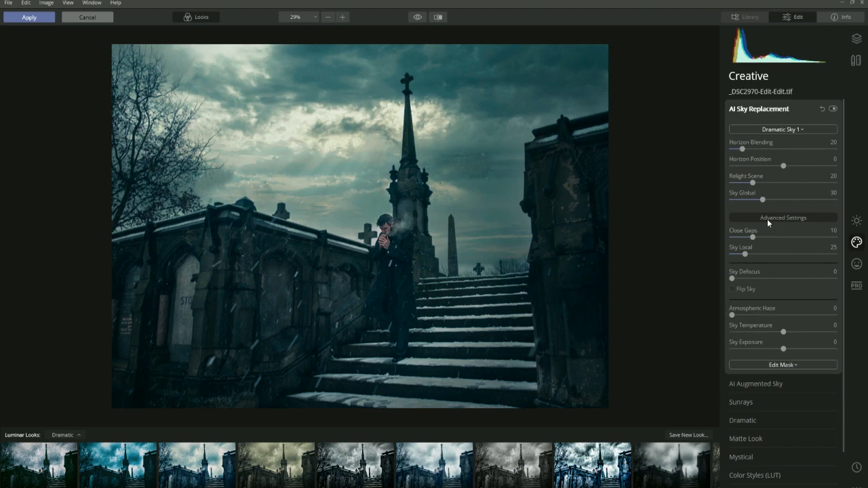
Step: Compare Dramatic Sky 3 and Dramatic Sky 4 on the graveyard photo, going back to Dramatic Sky 3
click(796, 131)
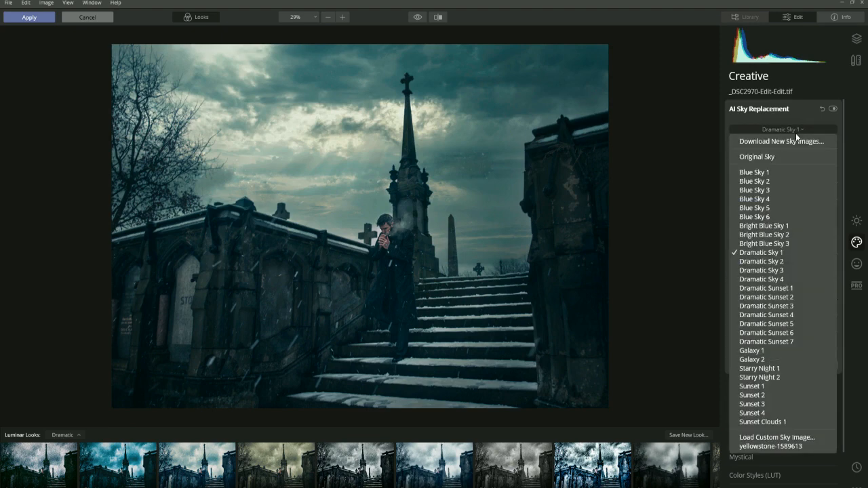
click(760, 271)
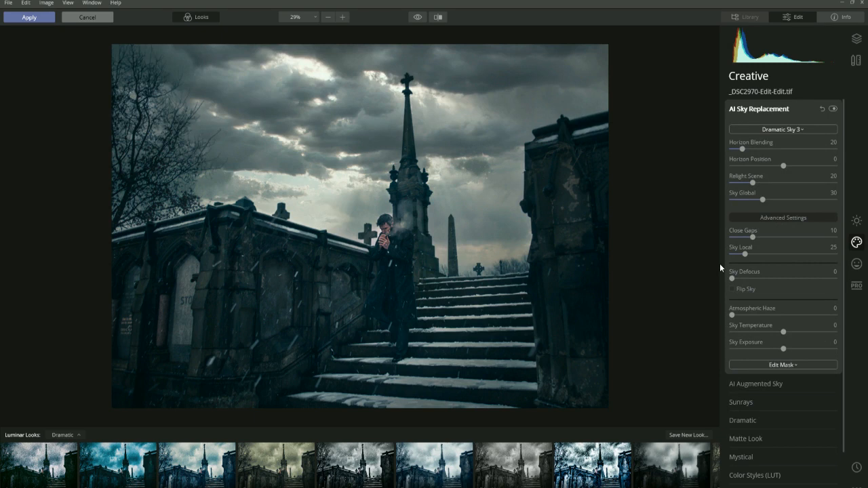
click(781, 129)
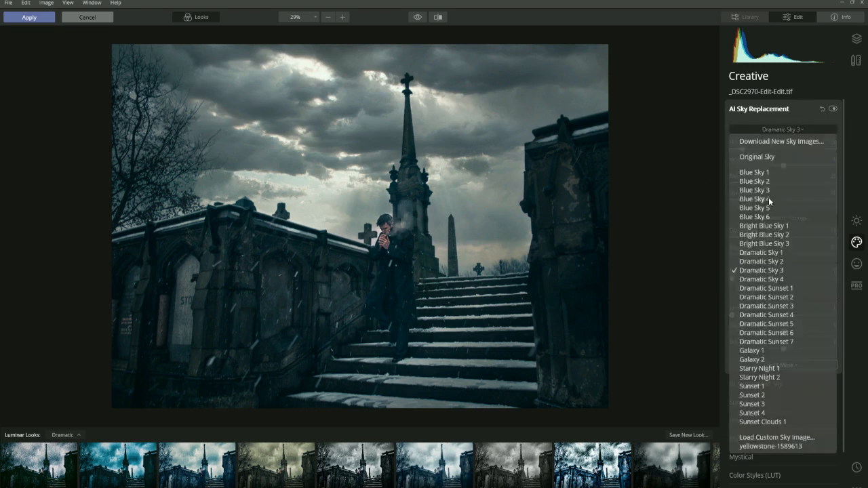
click(756, 279)
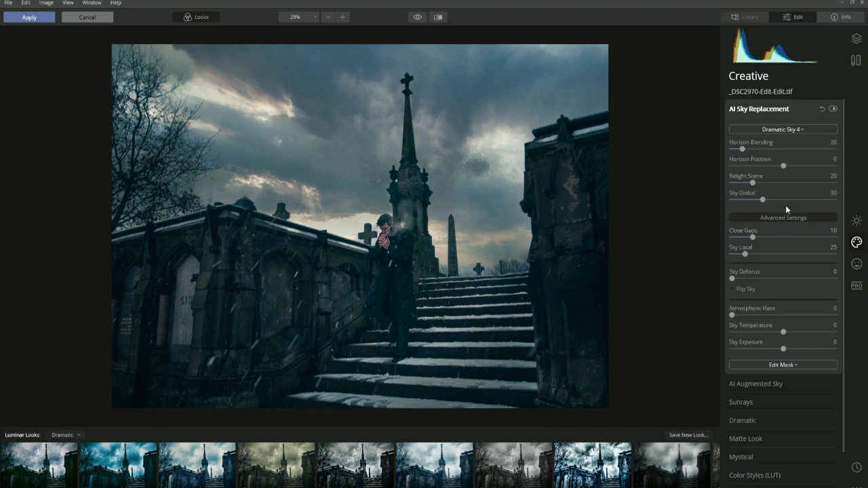
click(788, 129)
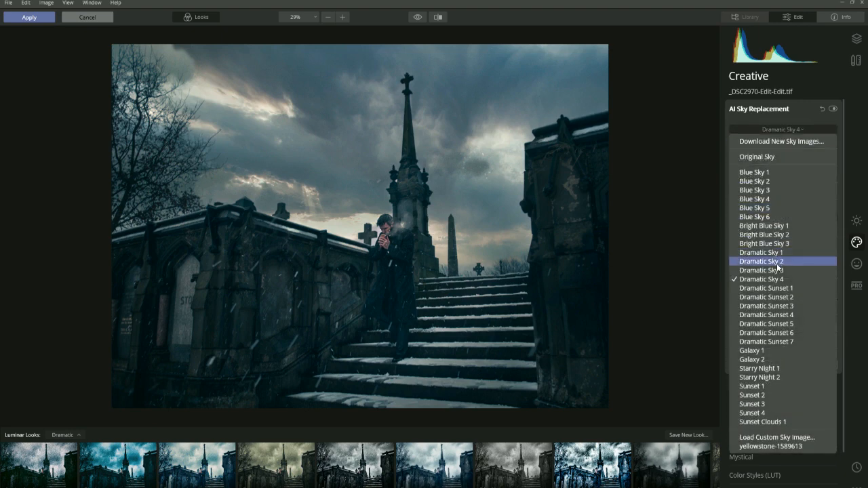
click(773, 272)
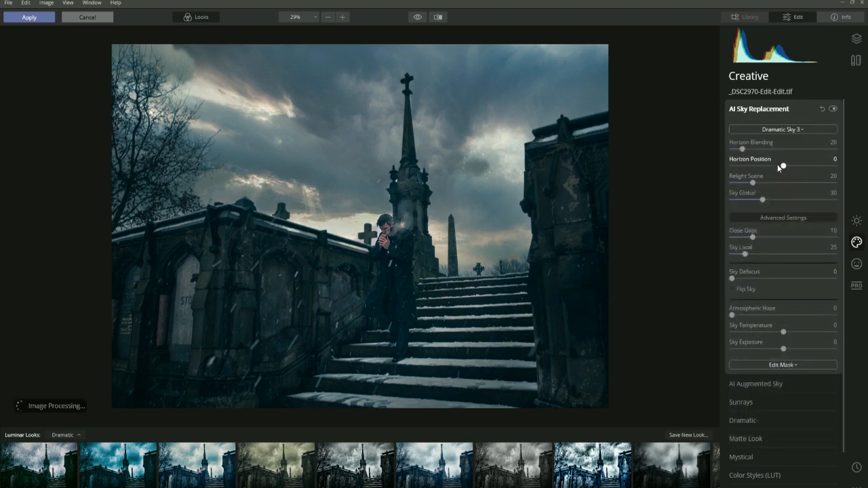
Step: Try Bright Blue Sky 1 and Dramatic Sky 1 on the graveyard photo, then return to Dramatic Sky 3
click(787, 130)
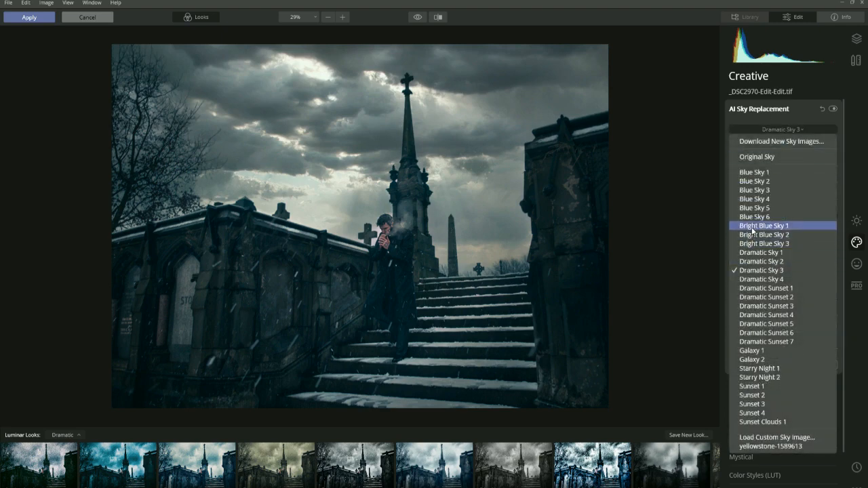
click(751, 228)
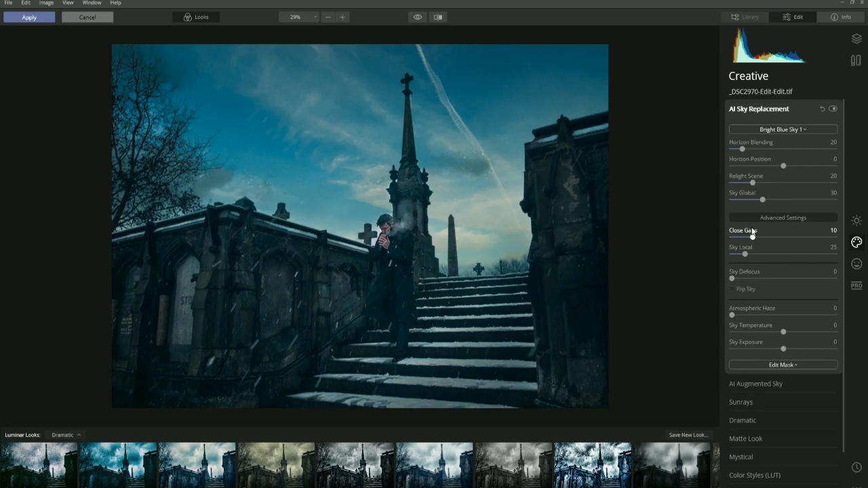
click(789, 133)
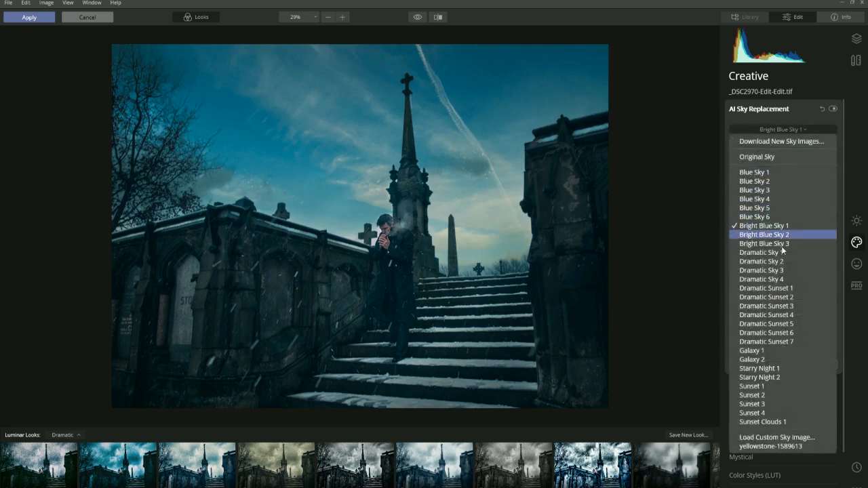
click(767, 254)
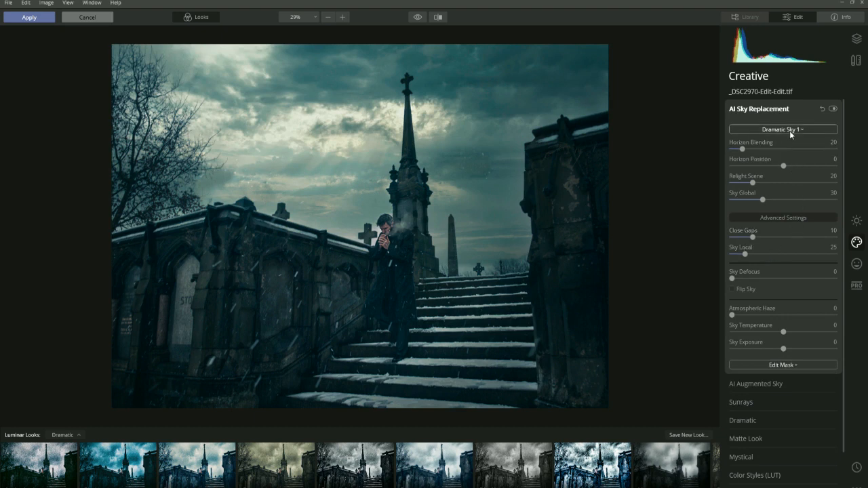
click(789, 131)
click(771, 271)
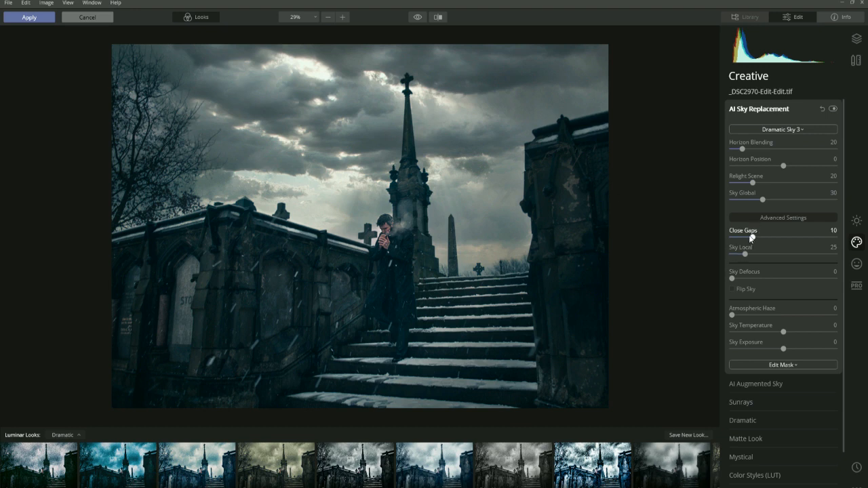
Step: Set Close Gaps to 8, Sky Temperature to -58 and Sky Exposure to -54, and try adjusting Horizon Blending
mouse_move(751, 237)
mouse_down()
mouse_move(791, 240)
mouse_move(735, 239)
mouse_move(745, 238)
mouse_up()
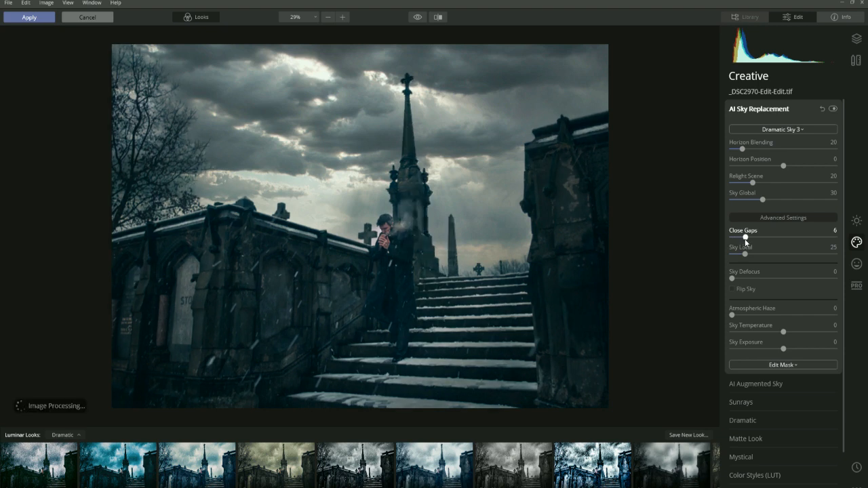
drag(745, 239, 749, 242)
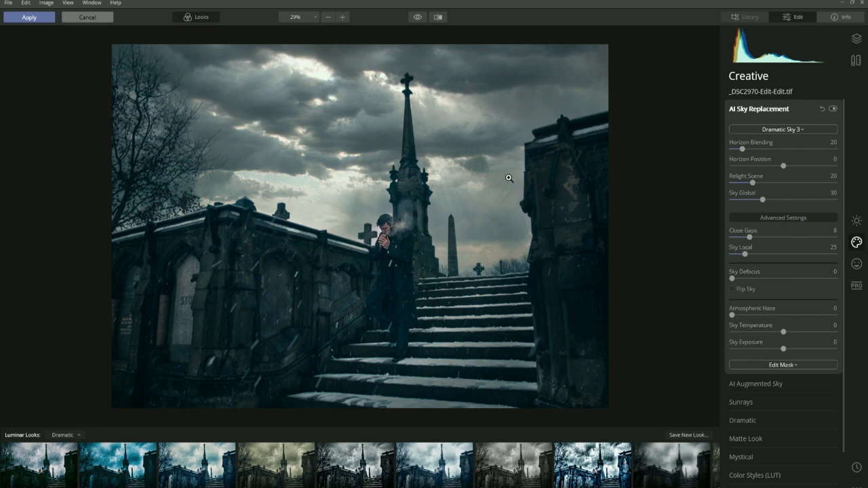
drag(783, 331, 768, 339)
drag(752, 340, 754, 342)
drag(777, 349, 755, 352)
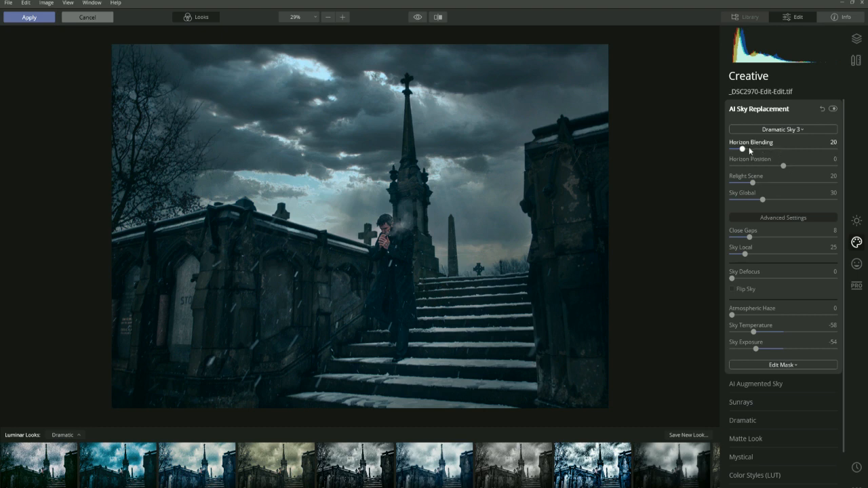
mouse_move(743, 148)
mouse_down()
mouse_move(809, 150)
mouse_move(743, 147)
mouse_up()
mouse_move(753, 149)
mouse_down()
mouse_move(766, 148)
mouse_move(748, 153)
mouse_up()
Step: Reset the sky replacement and return to Photoshop, discarding the changes to the graveyard photo
click(822, 108)
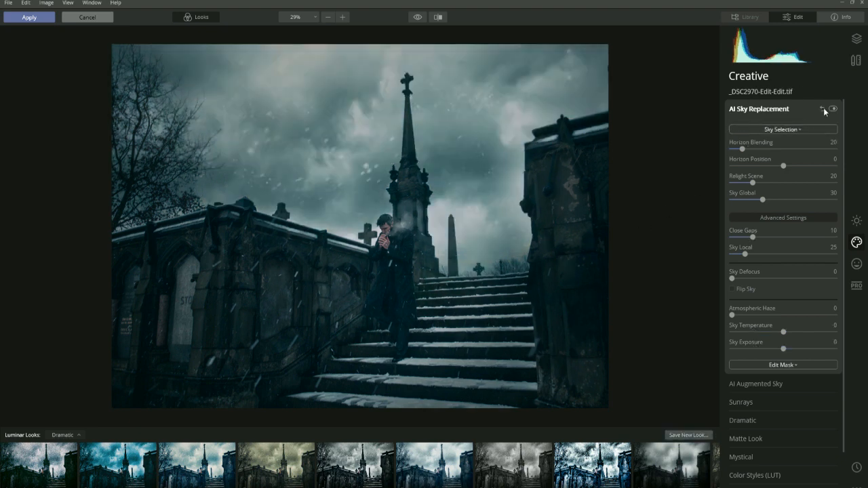
click(85, 18)
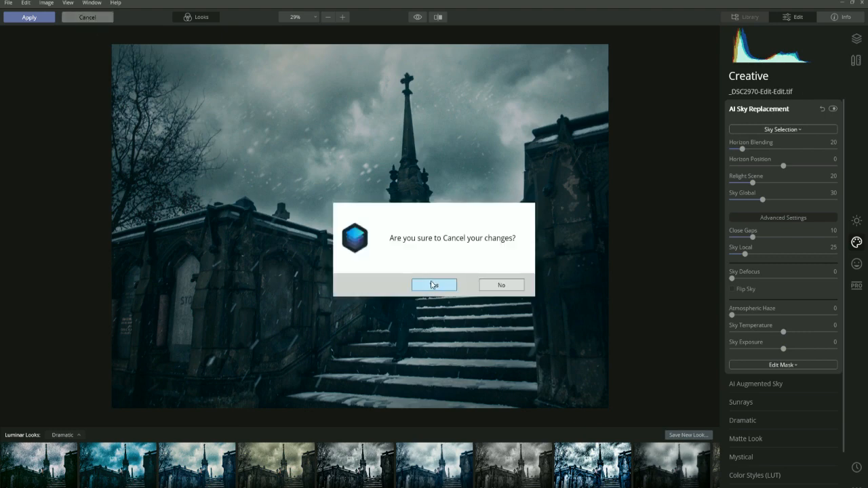
click(433, 285)
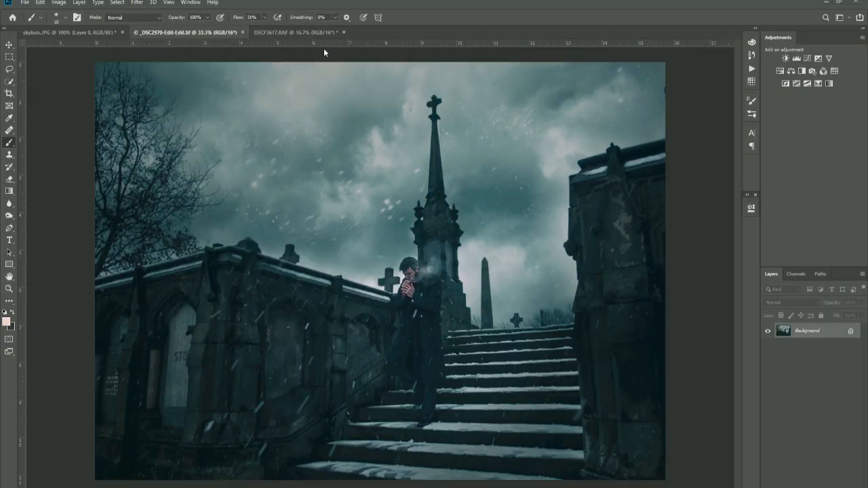
Step: Switch to the lake photo DSCF3617.RAF and open it in the Luminar 4 plug-in
click(309, 32)
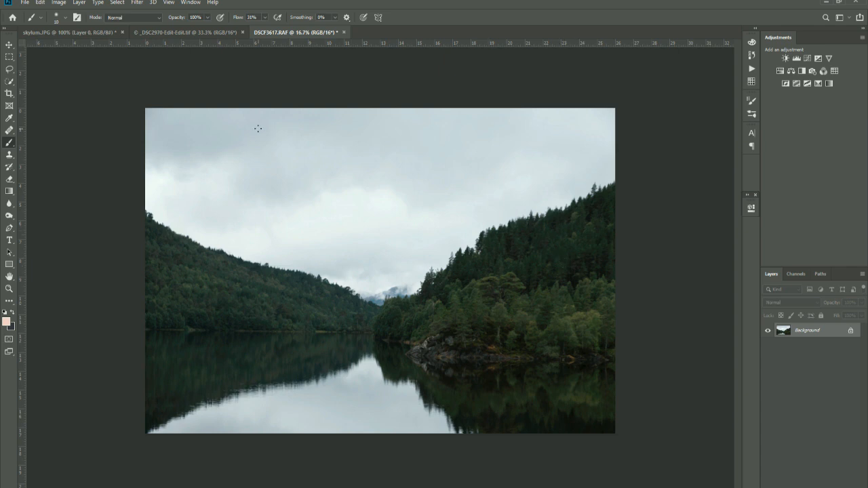
click(137, 2)
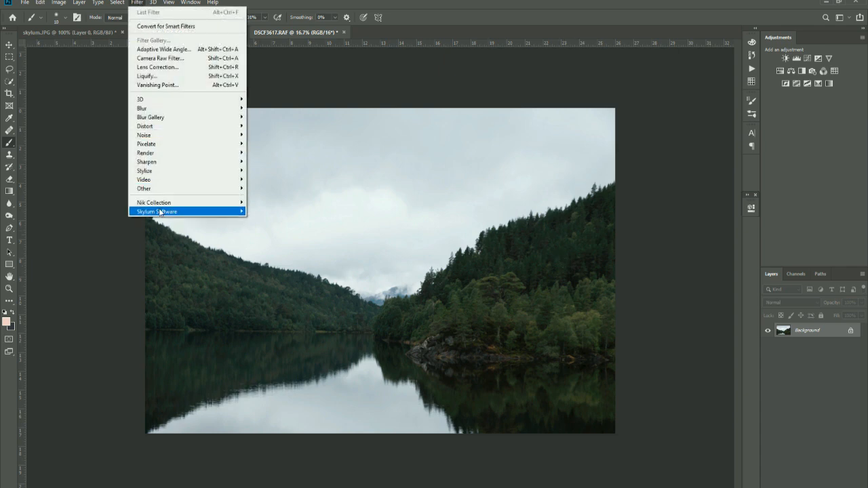
mouse_move(187, 212)
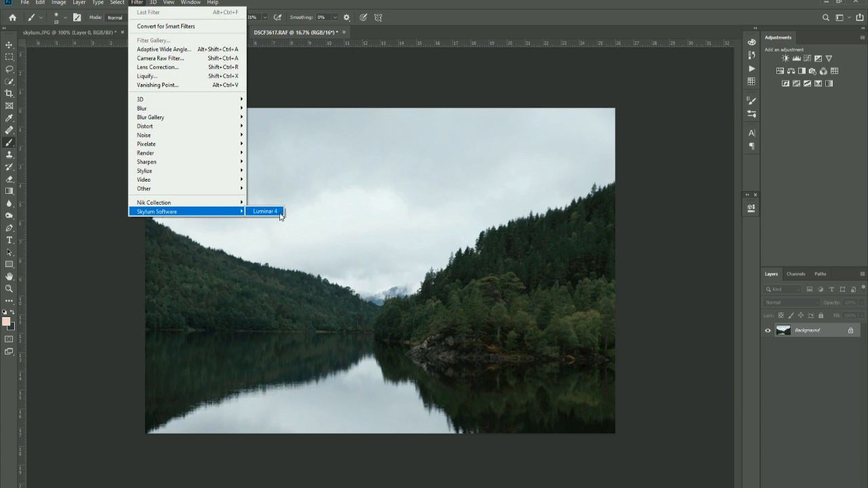
click(273, 213)
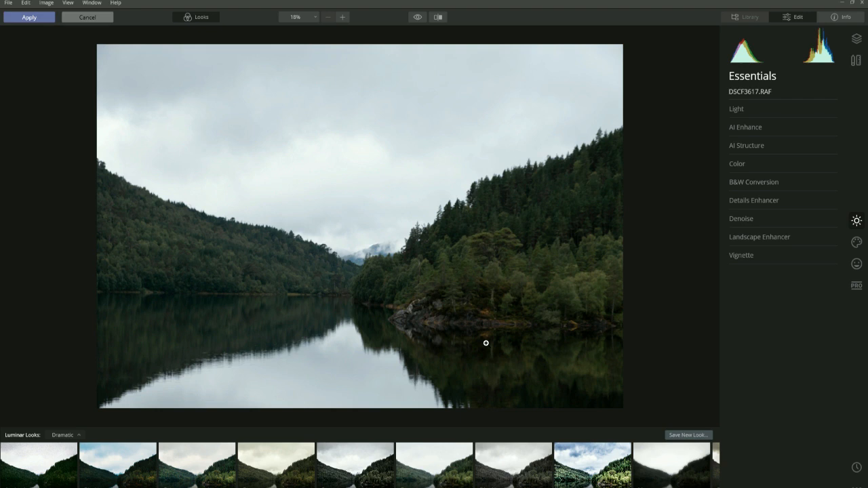
Step: Apply the Dramatic Sky 3 sky to the lake photo with AI Sky Replacement
click(858, 243)
click(775, 112)
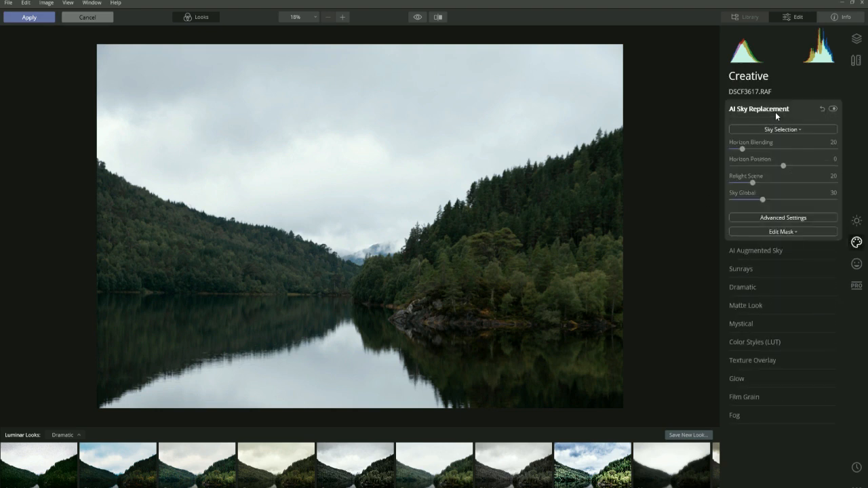
click(777, 129)
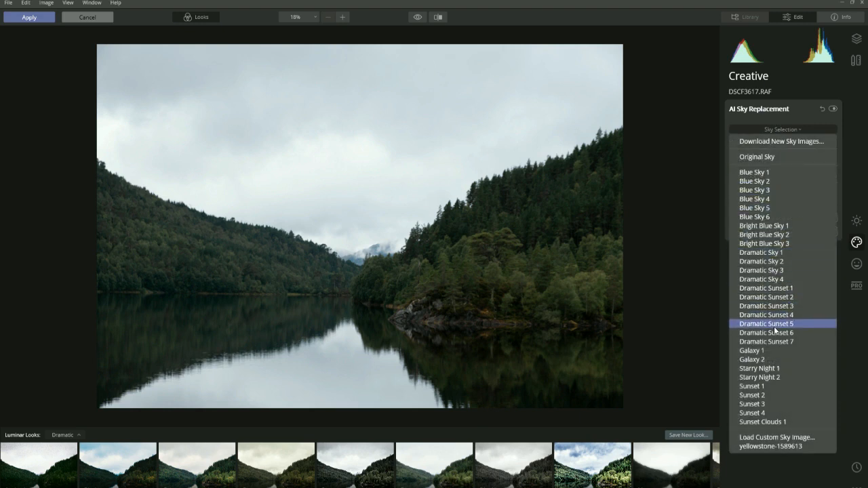
click(758, 271)
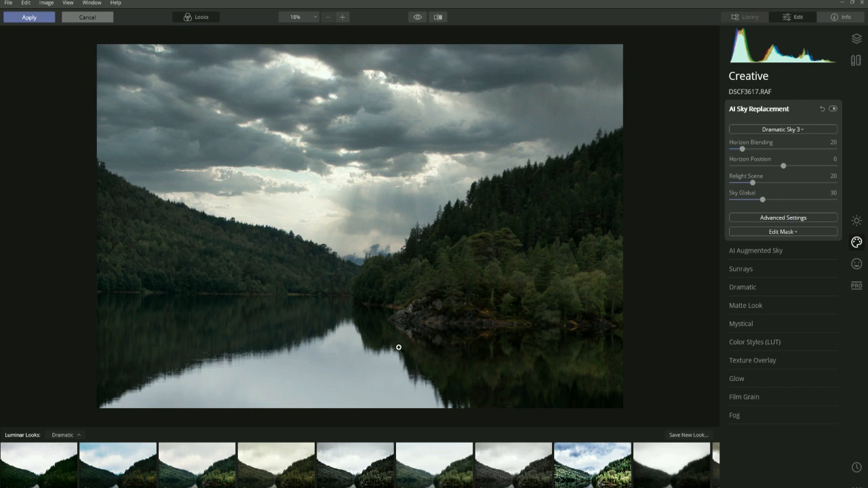
Step: Replace the lake photo's sky with the custom sky yellowstone-1589613 and expand the advanced settings
click(800, 130)
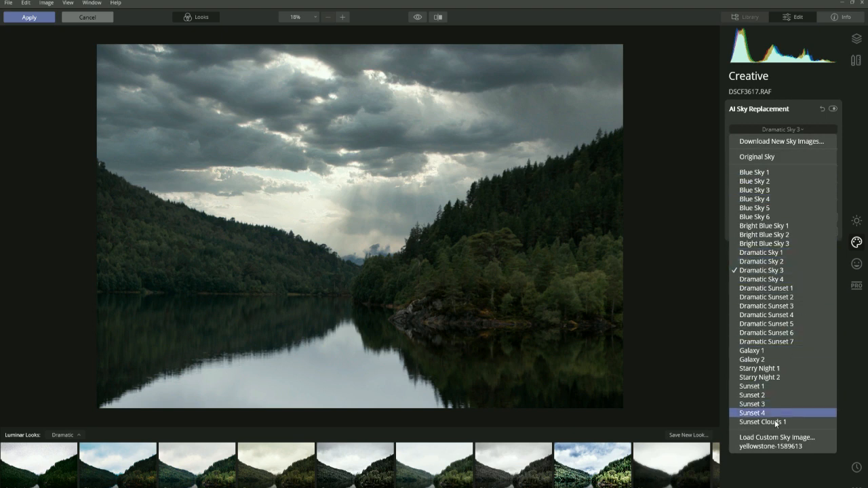
click(770, 446)
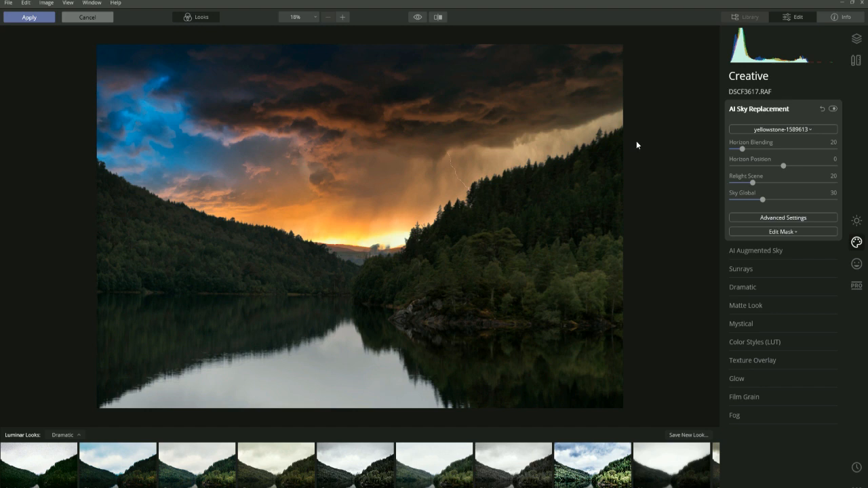
click(775, 217)
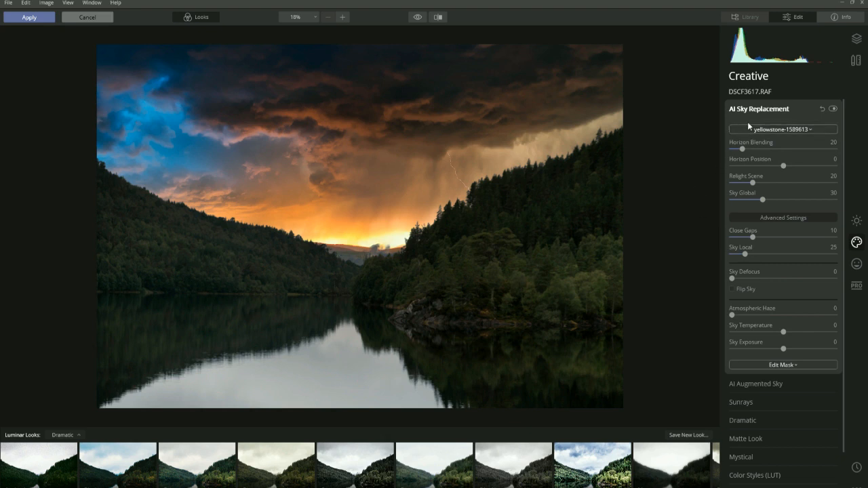
Step: Add the yellowstone-1589613 image as a new image layer above the lake photo
click(855, 39)
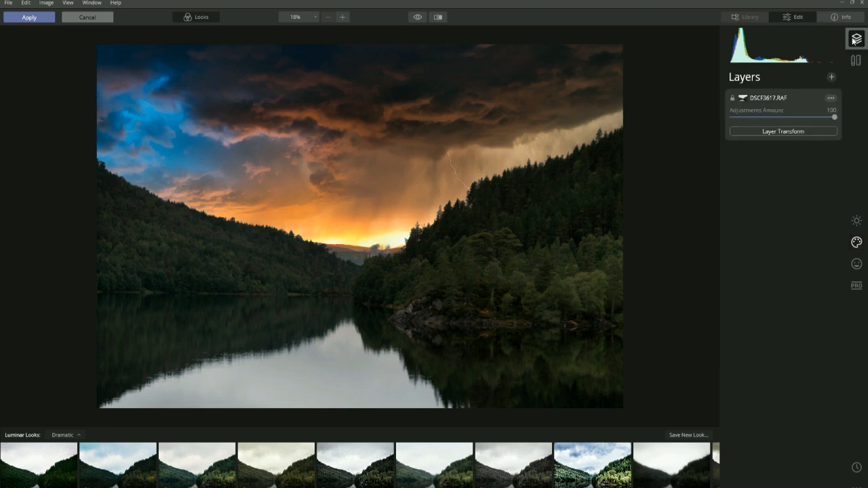
click(832, 77)
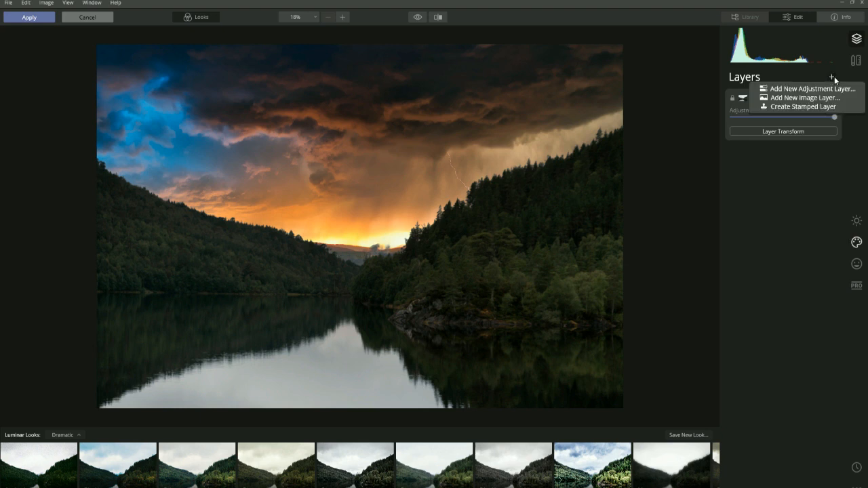
click(804, 99)
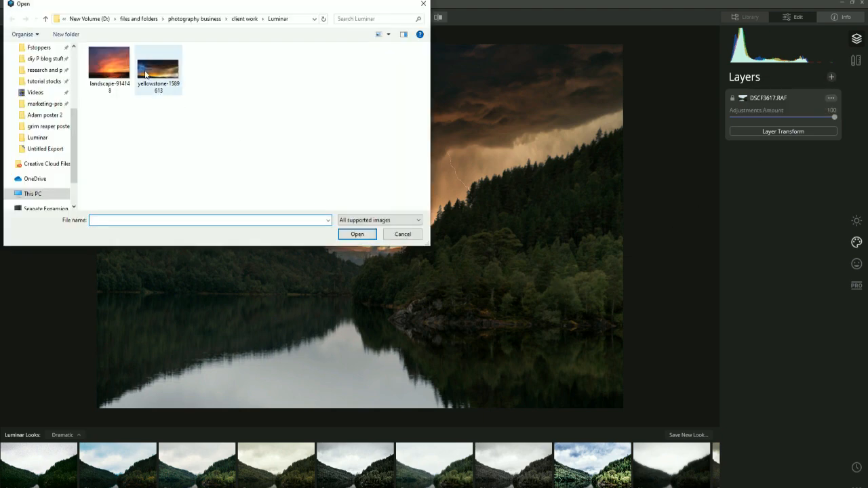
click(146, 75)
click(355, 234)
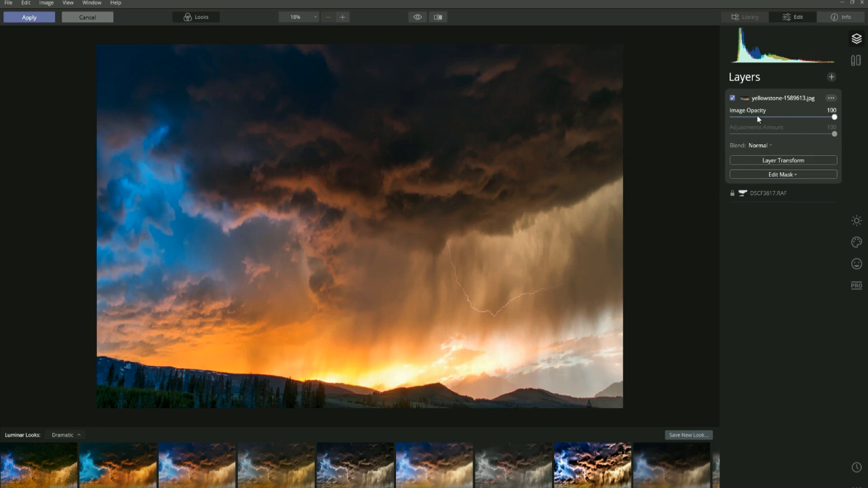
Step: Flip the yellowstone image layer vertically, stretch it to a width of 6442 and position it over the lake as a reflection
click(784, 161)
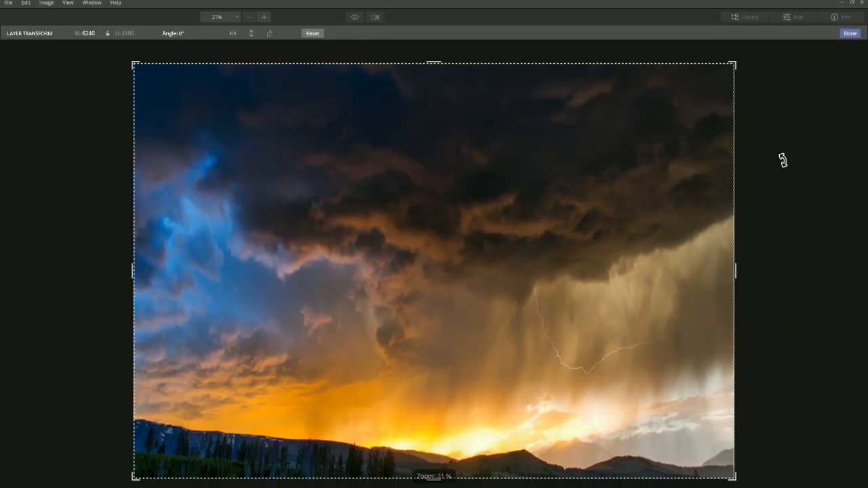
click(251, 33)
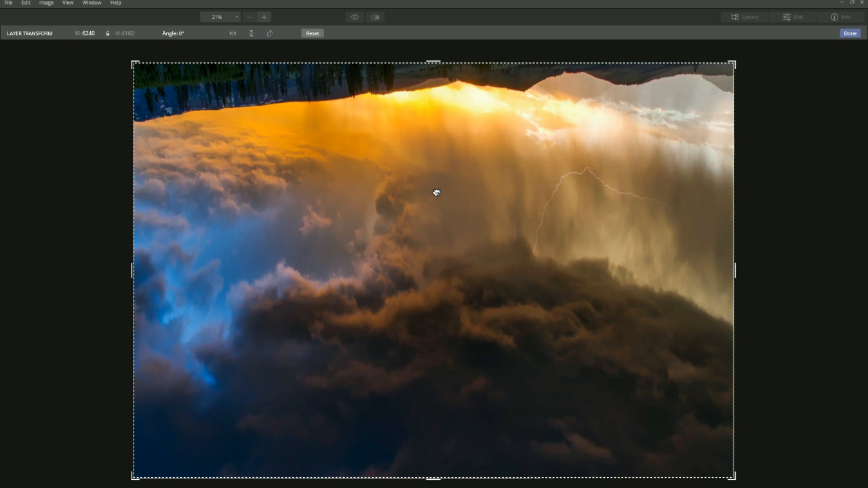
drag(436, 192, 420, 479)
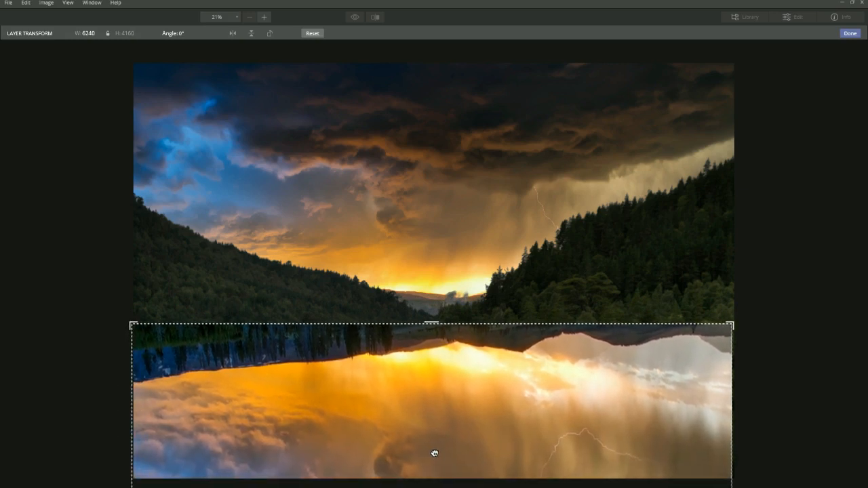
drag(436, 485, 448, 466)
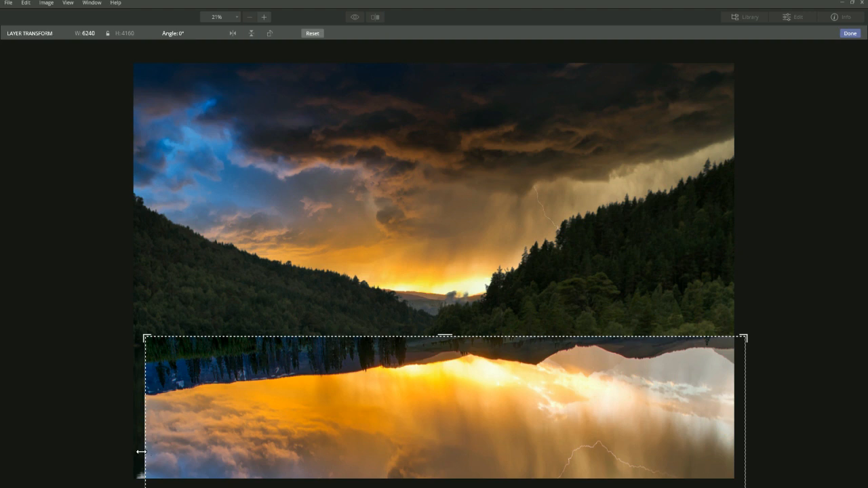
drag(140, 444, 121, 447)
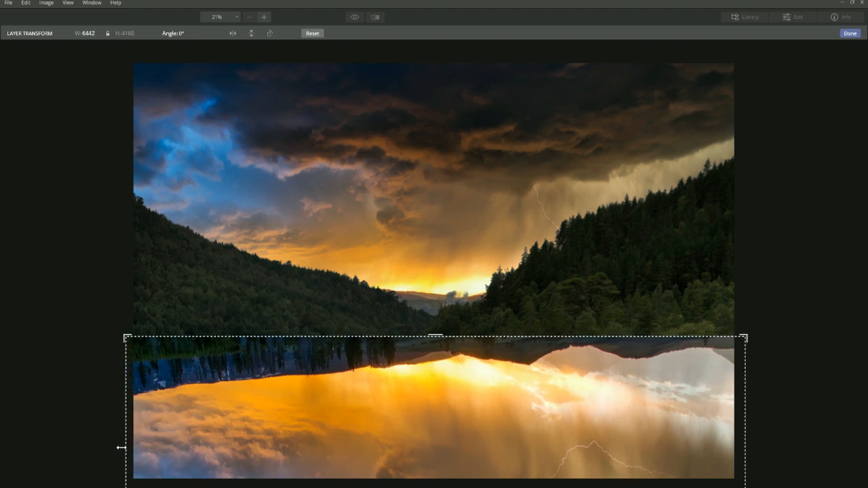
drag(451, 410, 434, 445)
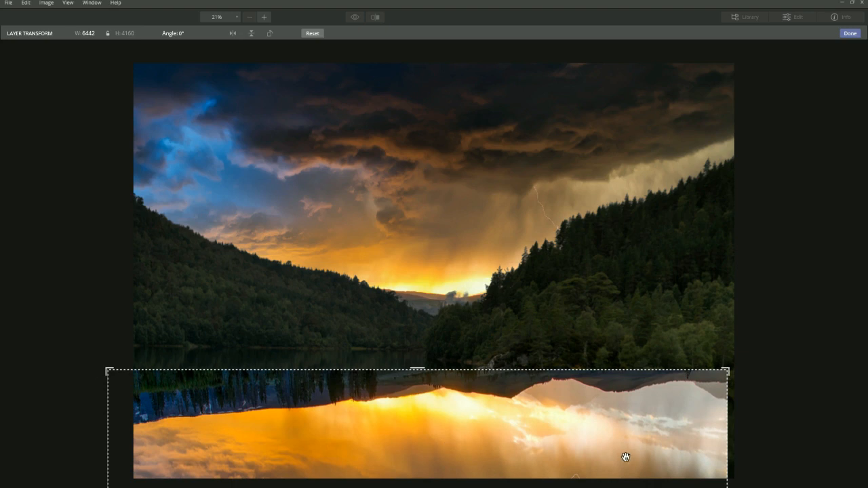
drag(438, 423, 444, 424)
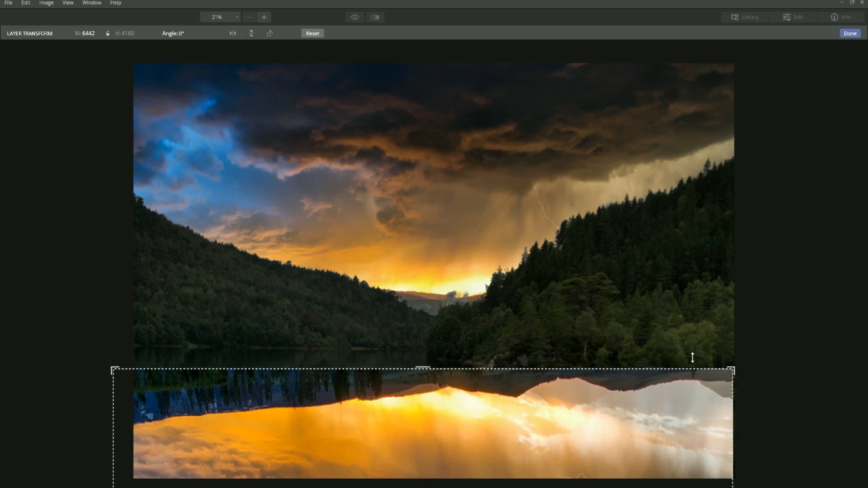
drag(772, 346, 771, 343)
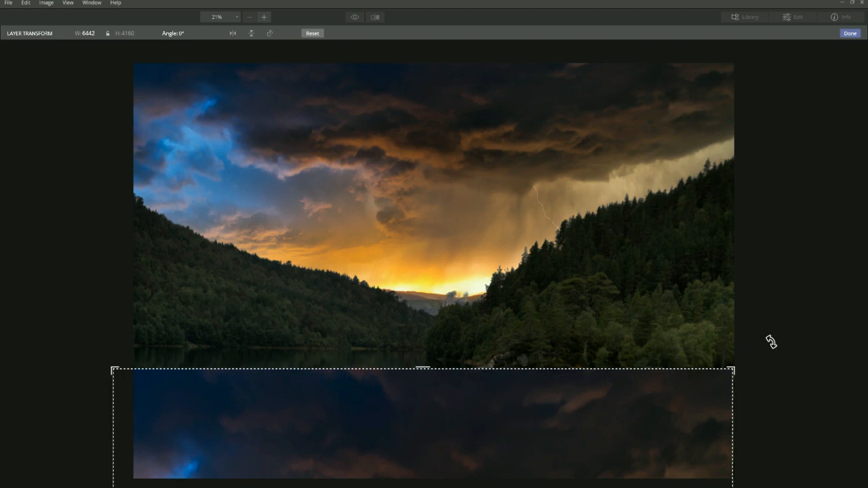
scroll(771, 342, up, 3)
scroll(772, 342, down, 3)
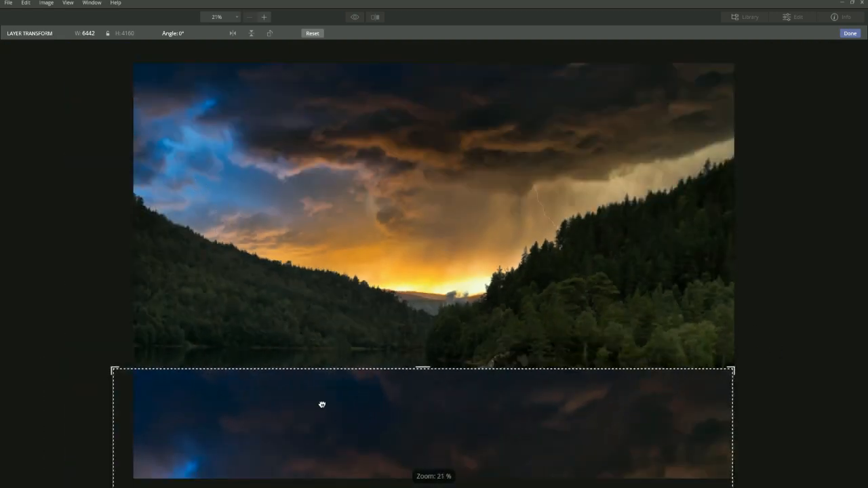
click(251, 34)
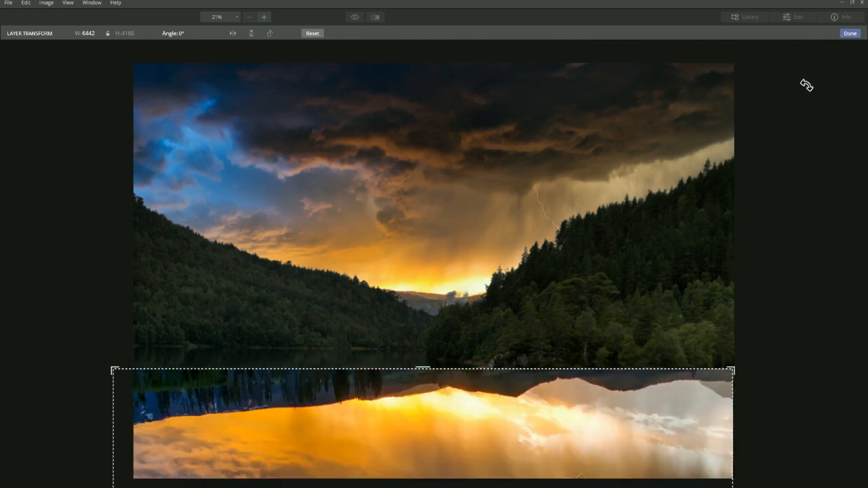
Step: Finish the layer transform and set the yellowstone layer's blend mode to Overlay
click(850, 34)
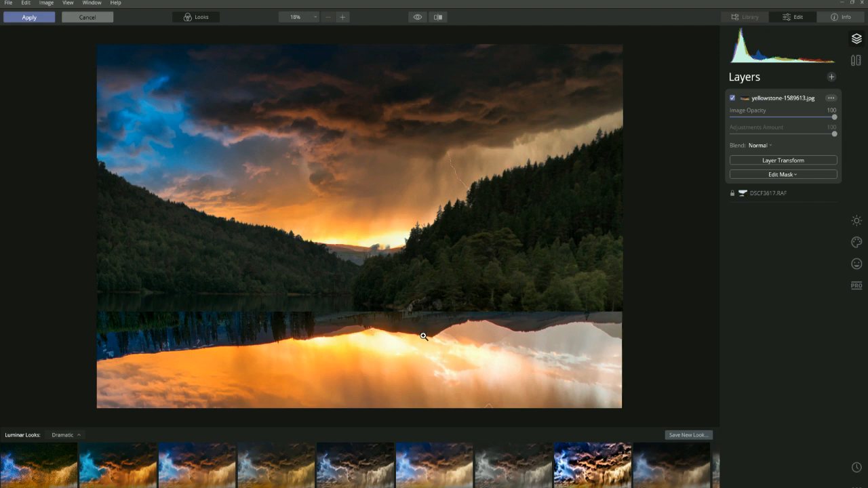
click(763, 146)
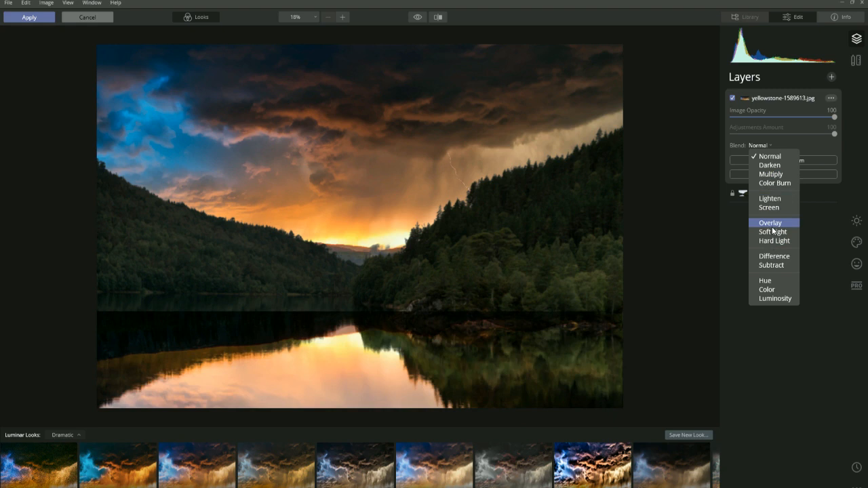
click(772, 227)
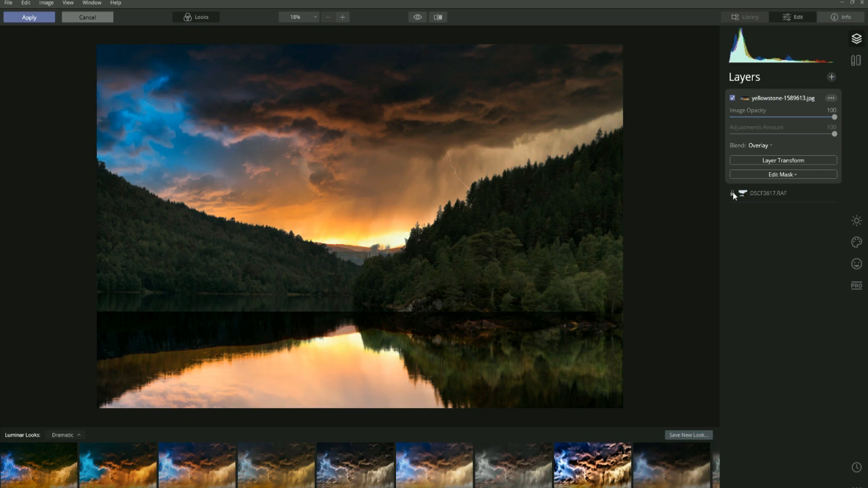
Step: Erase the reflection layer's hard edge along the far left shoreline with a size 64 mask brush at 50% opacity and 100% softness
click(790, 174)
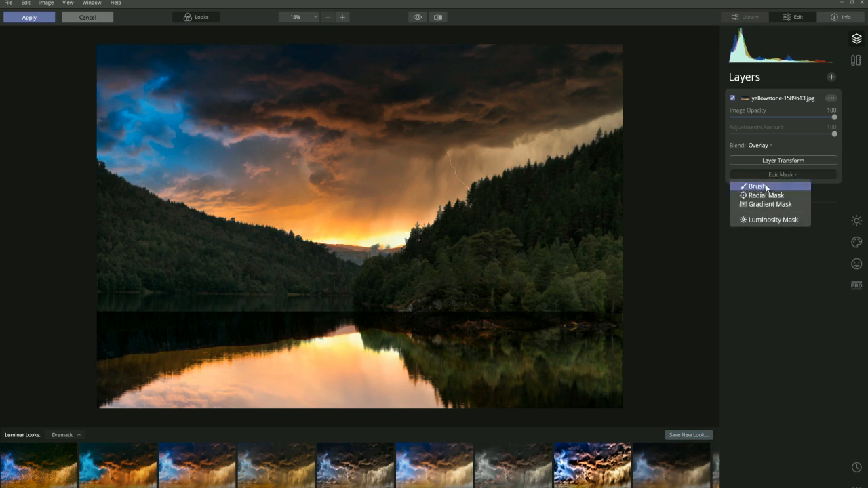
click(764, 188)
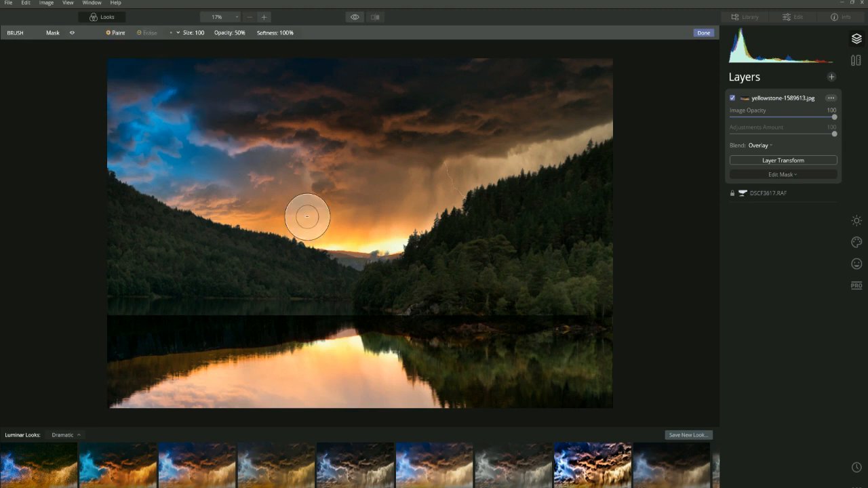
scroll(287, 260, down, 5)
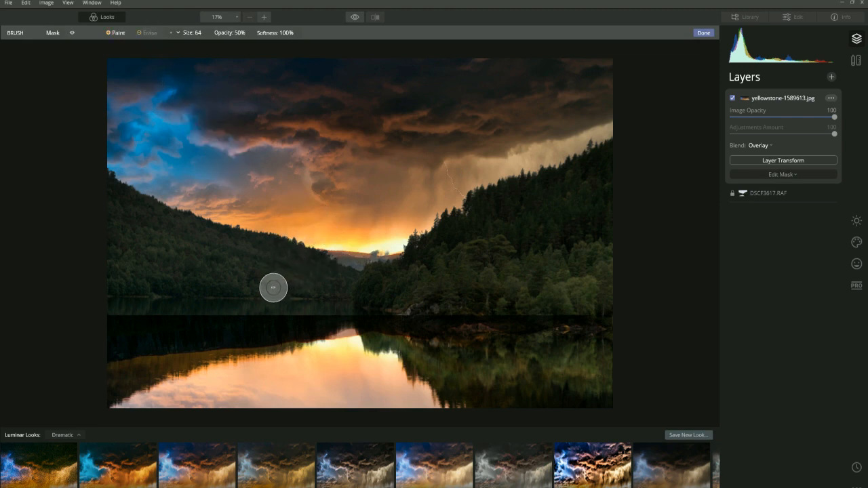
scroll(267, 282, up, 3)
scroll(271, 278, down, 5)
scroll(271, 284, up, 5)
scroll(285, 298, down, 5)
scroll(312, 313, up, 4)
scroll(319, 312, up, 2)
mouse_move(313, 311)
mouse_down()
mouse_move(233, 317)
mouse_move(299, 317)
mouse_move(314, 308)
mouse_up()
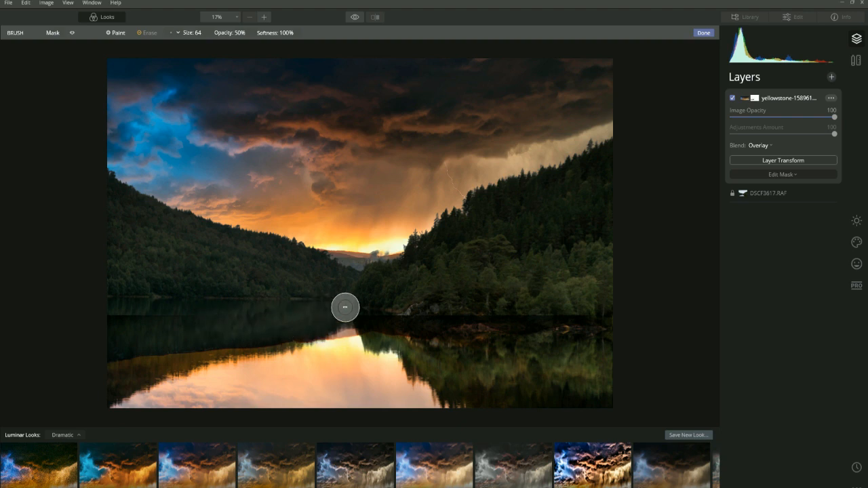
Step: Erase the reflection layer's remaining edge along the rocky right shore and left waterline, using smaller brush sizes such as 58 and 34
scroll(368, 292, down, 6)
scroll(333, 319, up, 1)
scroll(434, 316, up, 5)
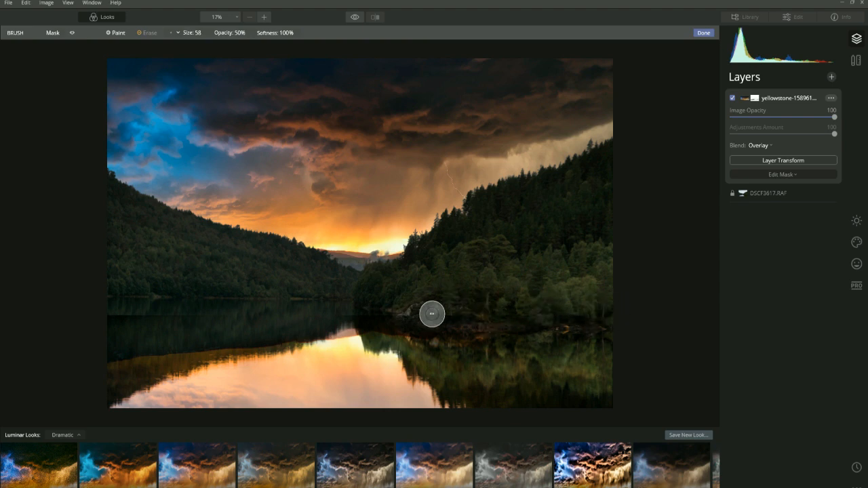
scroll(387, 307, down, 3)
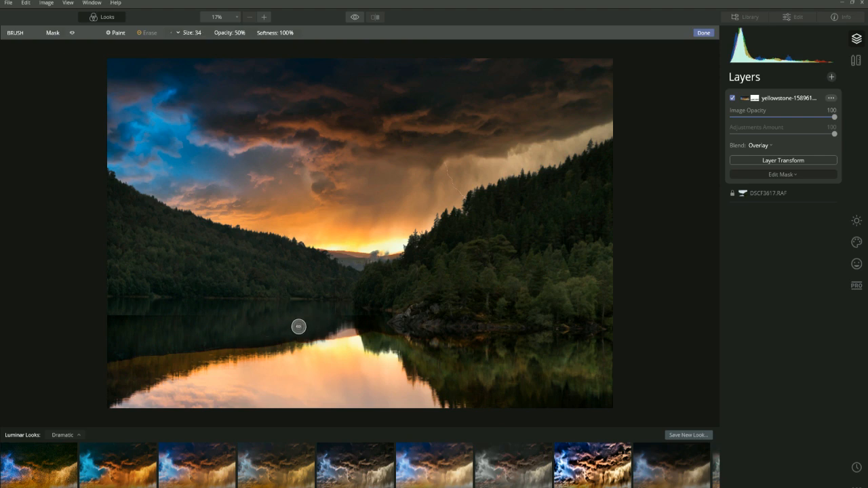
scroll(262, 319, up, 6)
scroll(217, 307, down, 10)
scroll(152, 349, up, 5)
scroll(320, 321, up, 3)
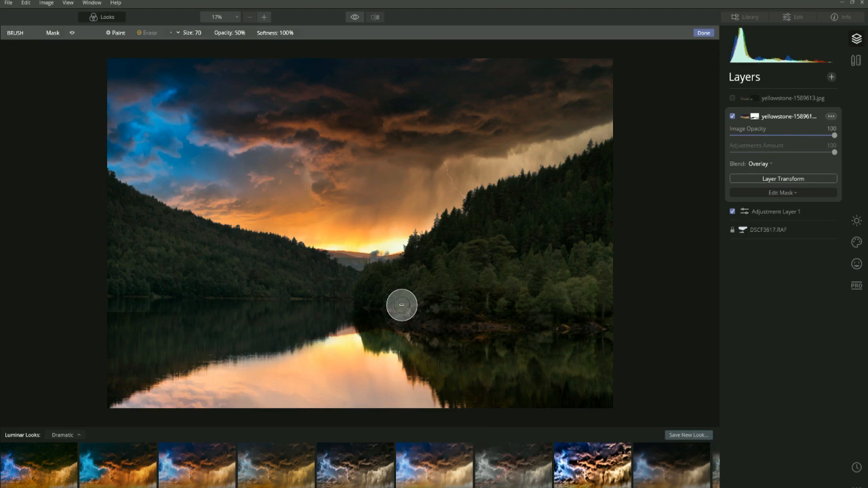
Step: Refine the erased mask where the two shores meet, varying the brush size from 70 up to 82, and show the Creative tools
drag(384, 322, 377, 331)
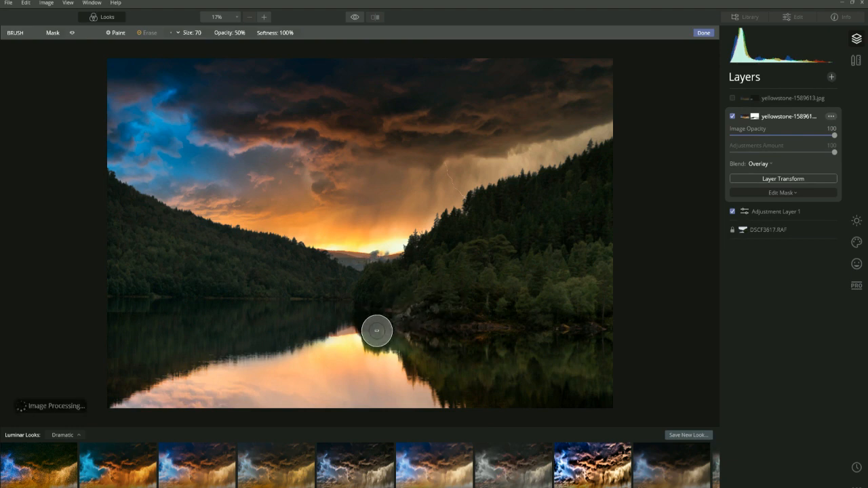
key(bracketleft)
key(bracketleft)
key(bracketleft)
key(bracketleft)
key(bracketleft)
key(bracketright)
key(bracketright)
mouse_move(370, 335)
mouse_down()
mouse_move(395, 321)
mouse_move(367, 329)
mouse_move(370, 334)
mouse_up()
key(bracketright)
key(bracketright)
key(bracketright)
key(bracketright)
key(bracketright)
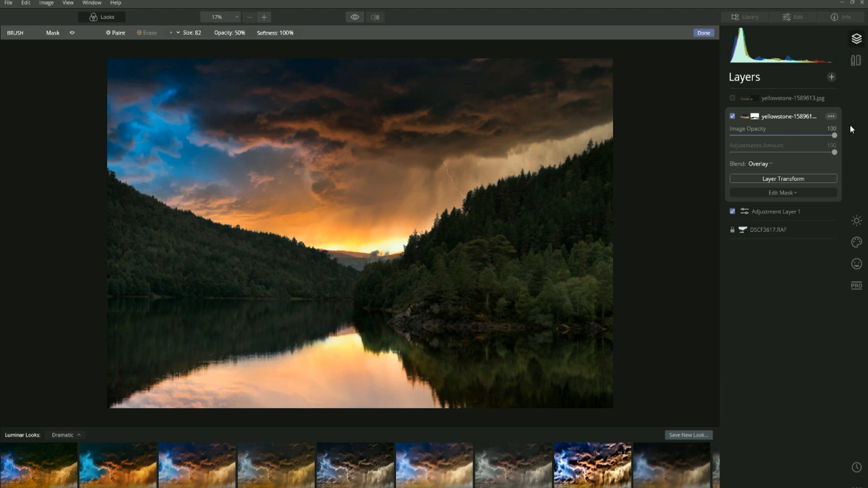
click(856, 243)
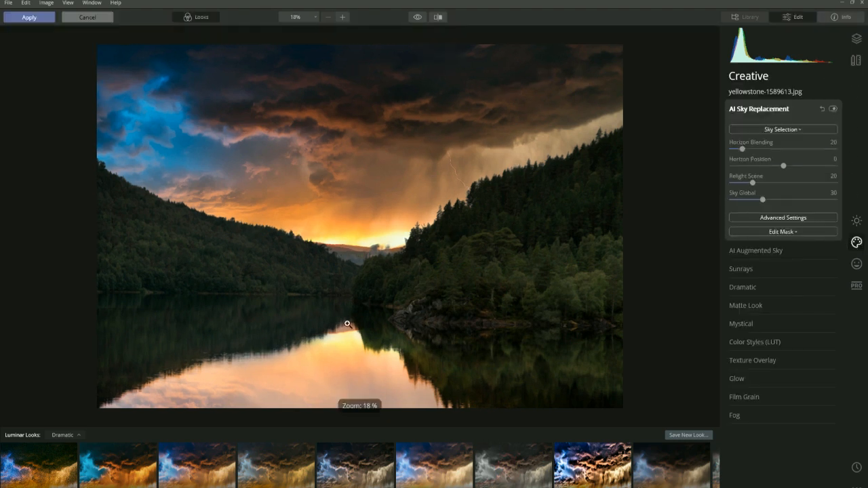